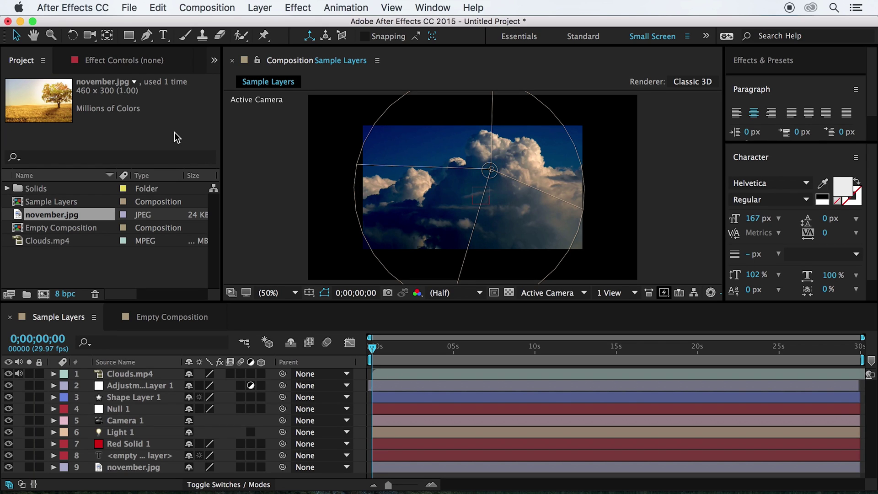
Select the Clouds.mp4, Null 1, text and november.jpg layers in turn.
click(142, 377)
click(142, 396)
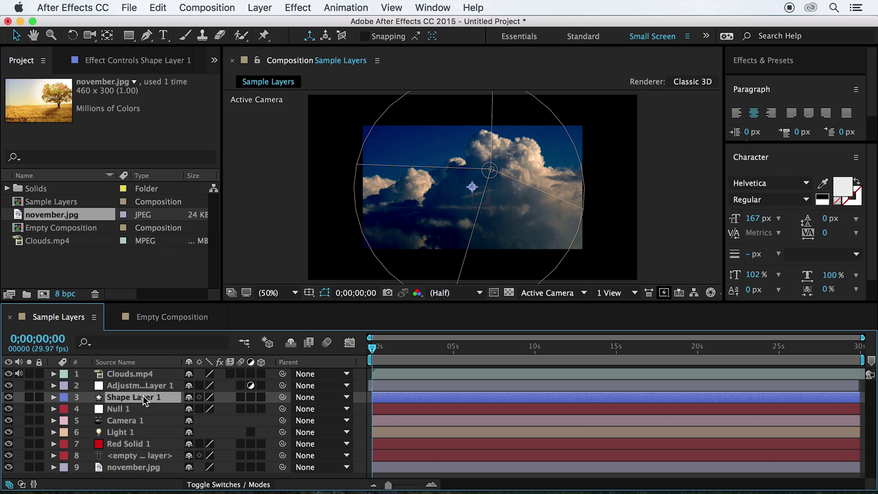
click(134, 422)
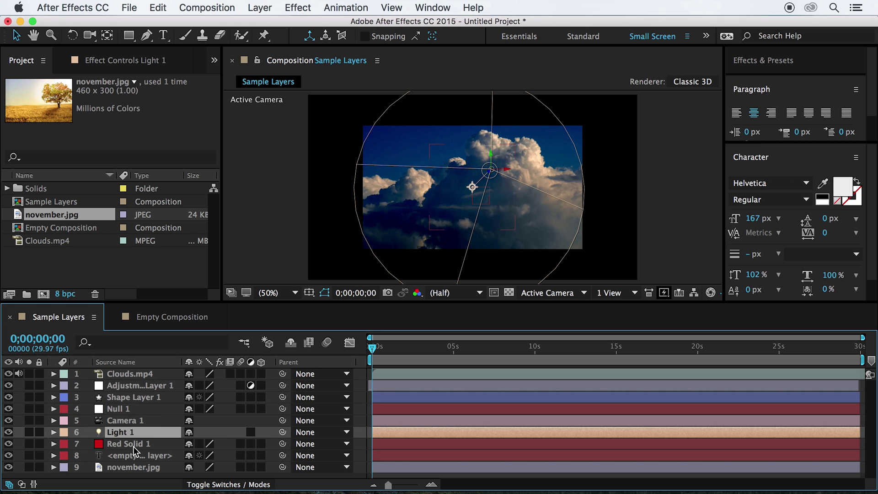
click(133, 444)
click(134, 467)
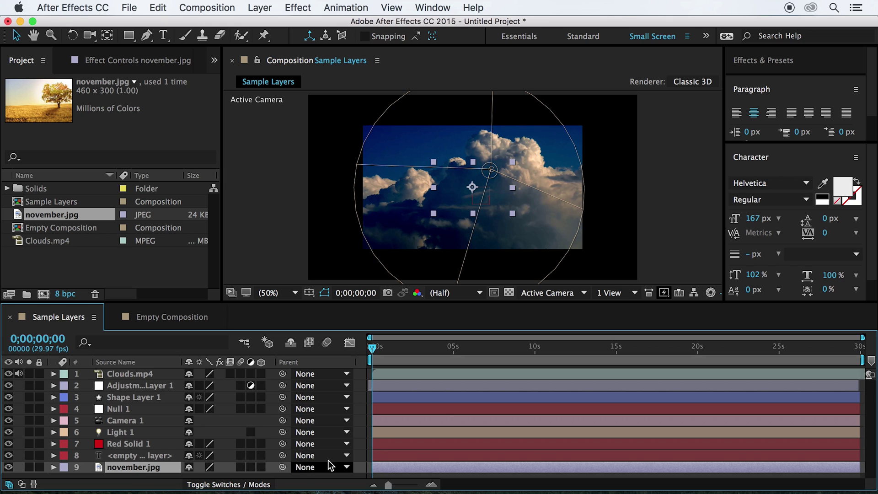
Trim Shape Layer 1 to end near 18 seconds, then select Adjustment Layer 1, Clouds.mp4 and Light 1.
click(443, 396)
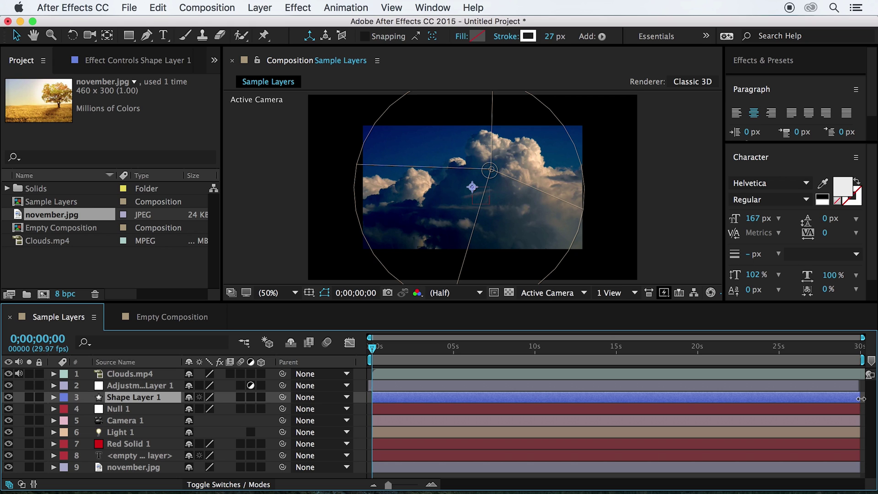
mouse_move(860, 398)
mouse_down()
mouse_move(686, 410)
mouse_move(860, 416)
mouse_up()
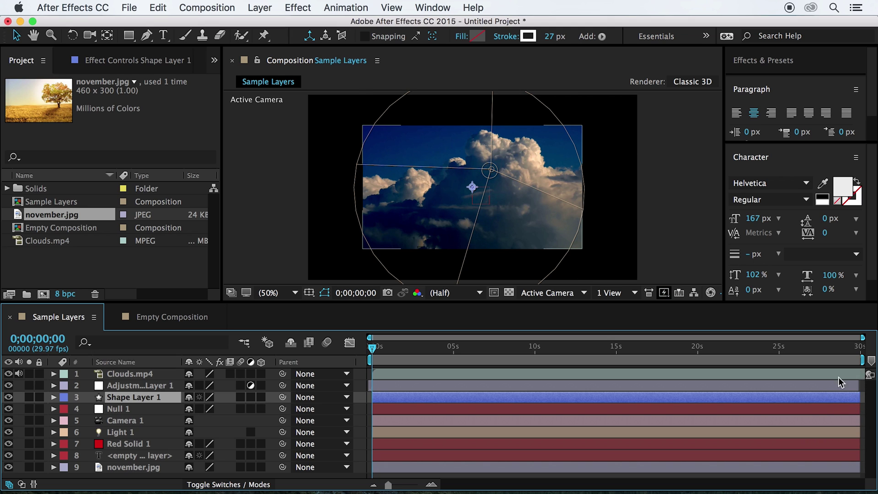
click(741, 385)
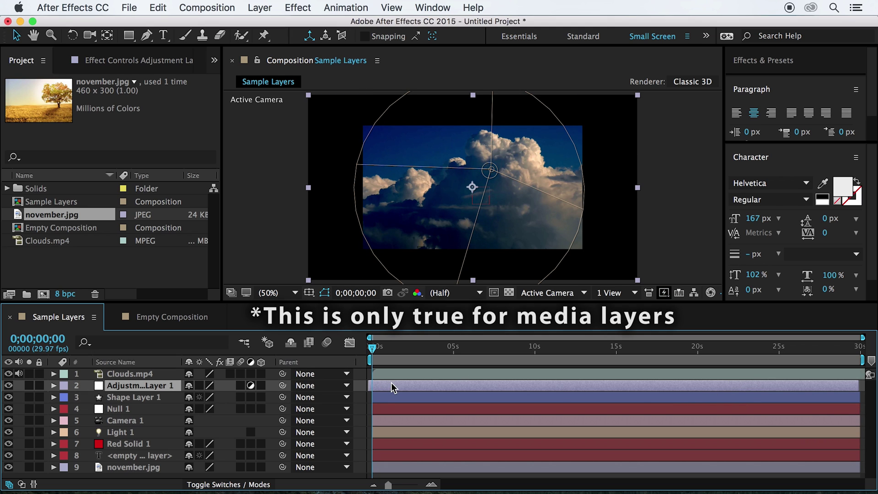
click(419, 372)
click(426, 433)
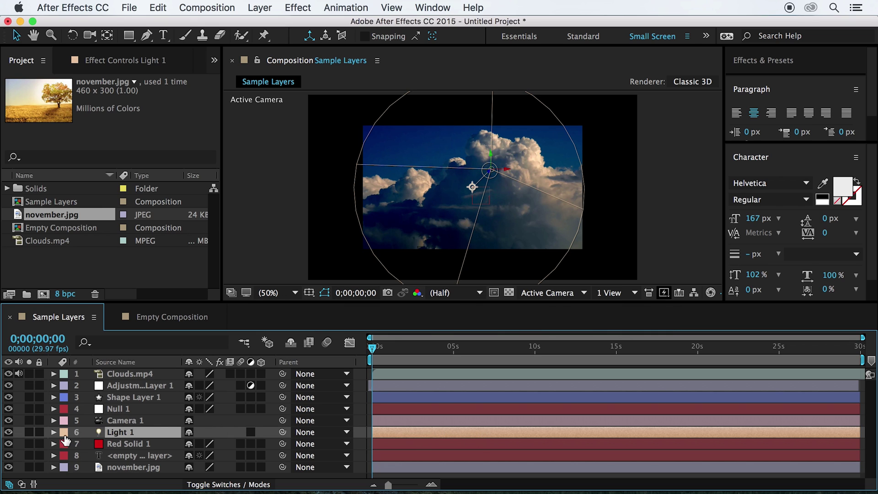
Expand Red Solid 1's Transform group, step from Position to Opacity, then collapse it.
click(54, 444)
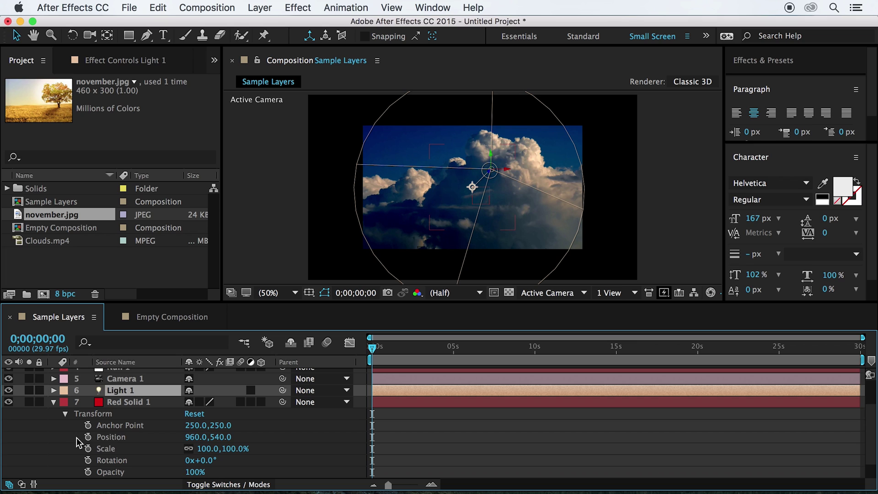
click(110, 436)
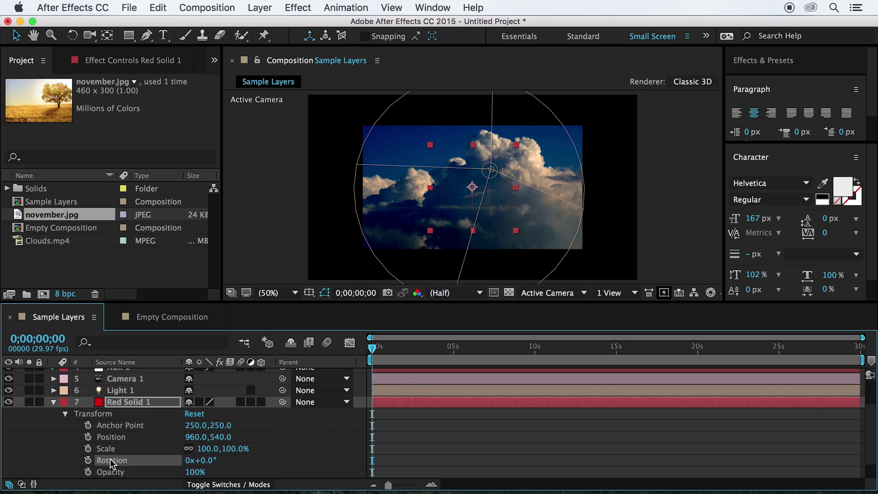
click(112, 449)
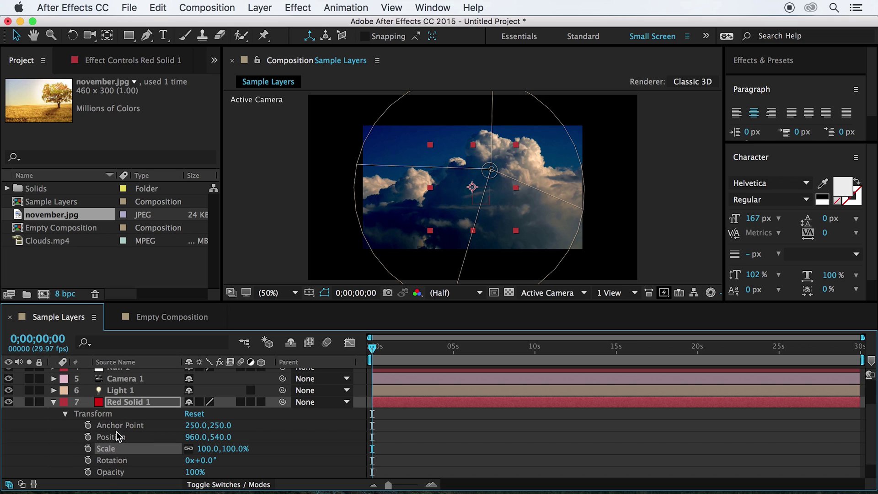
click(118, 426)
click(111, 472)
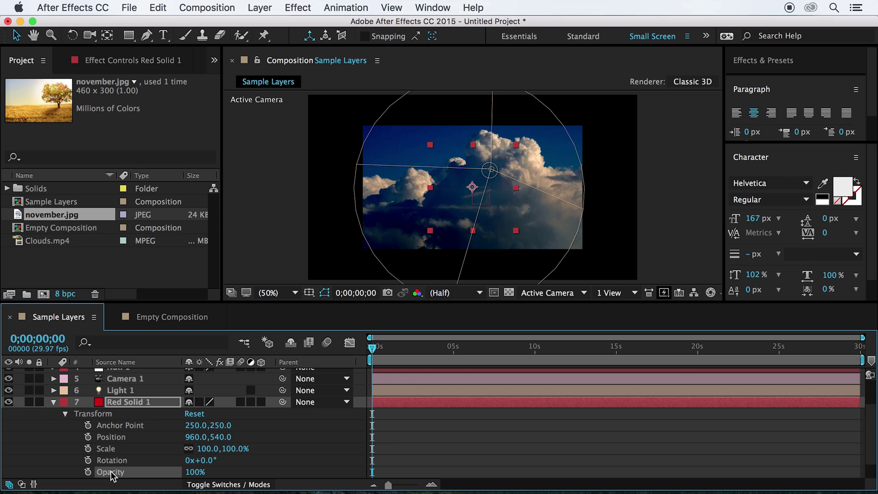
click(53, 402)
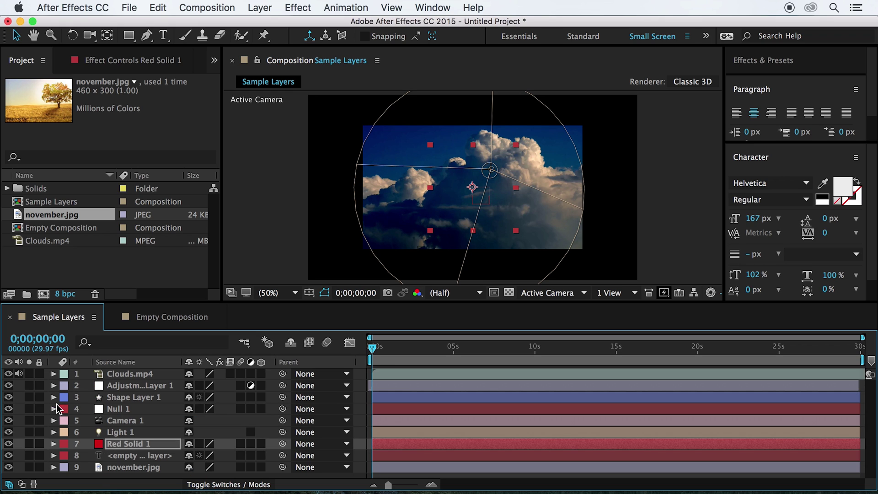
Expand Camera 1's Transform group, step from Point of Interest to Z Rotation, then collapse it.
click(53, 419)
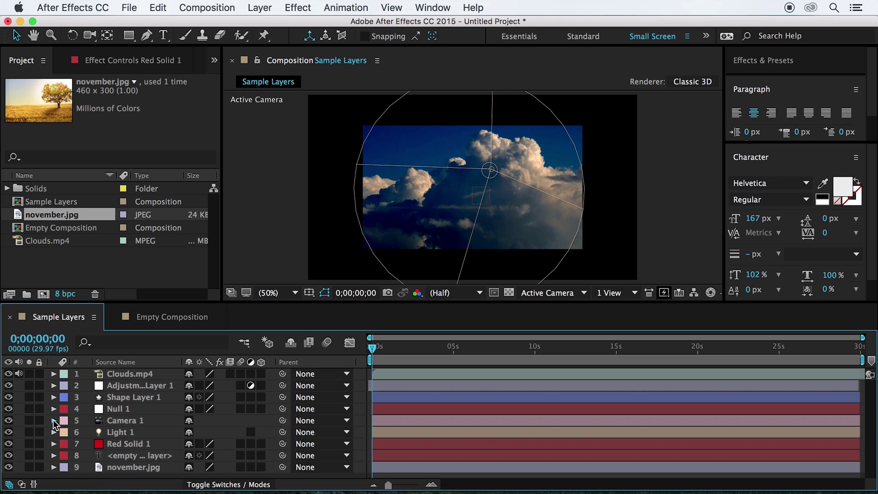
click(53, 419)
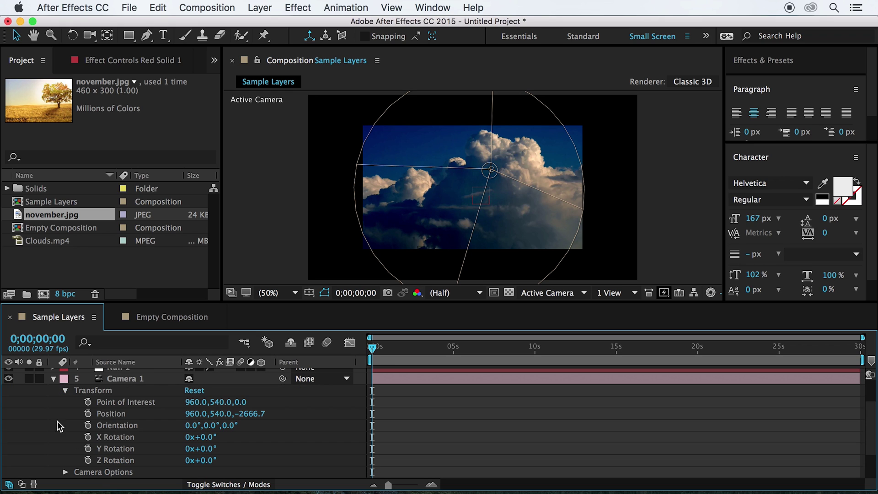
click(109, 404)
click(113, 425)
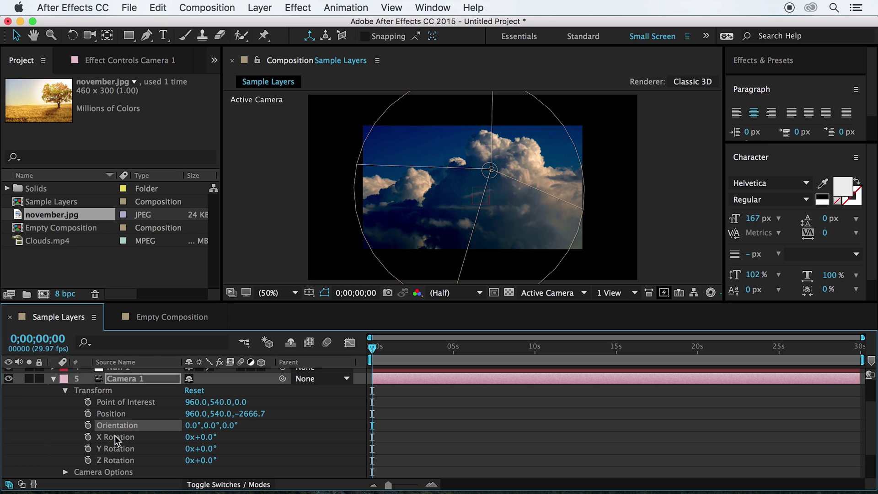
click(115, 437)
click(115, 461)
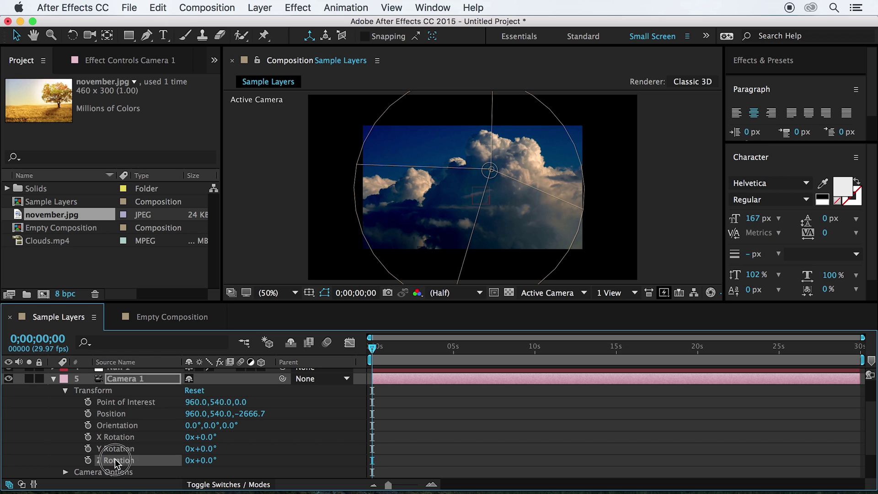
click(53, 379)
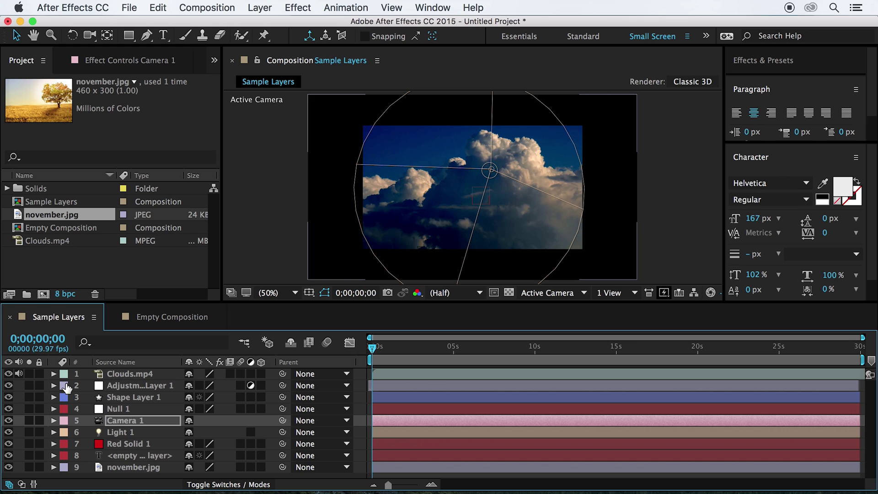
Drag Box Blur from Blur & Sharpen onto the Camera 1 layer.
click(763, 60)
click(773, 113)
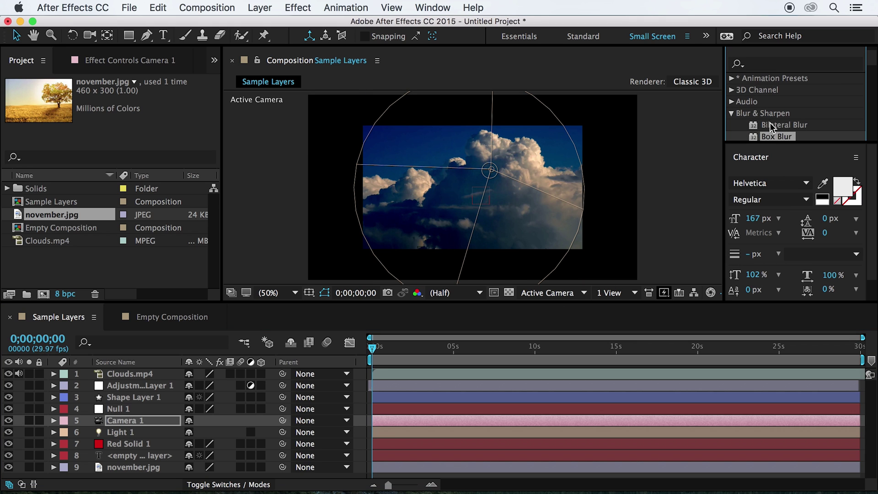
drag(771, 135, 121, 414)
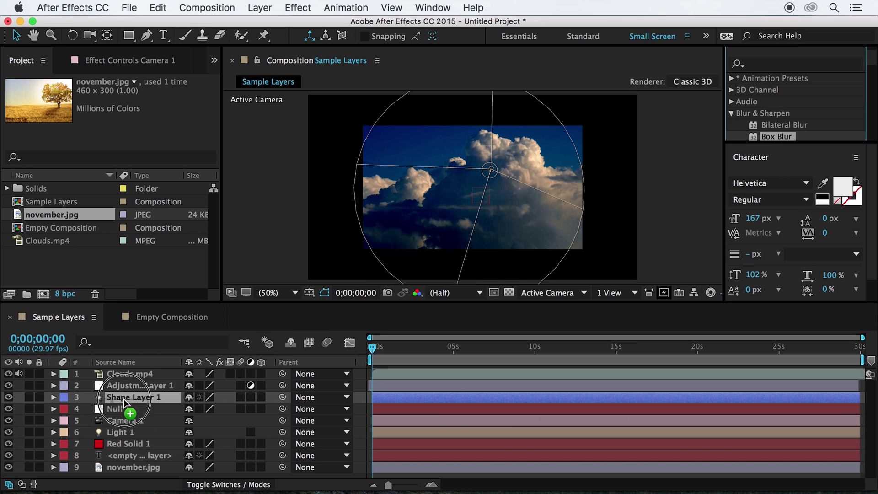
drag(121, 414, 122, 423)
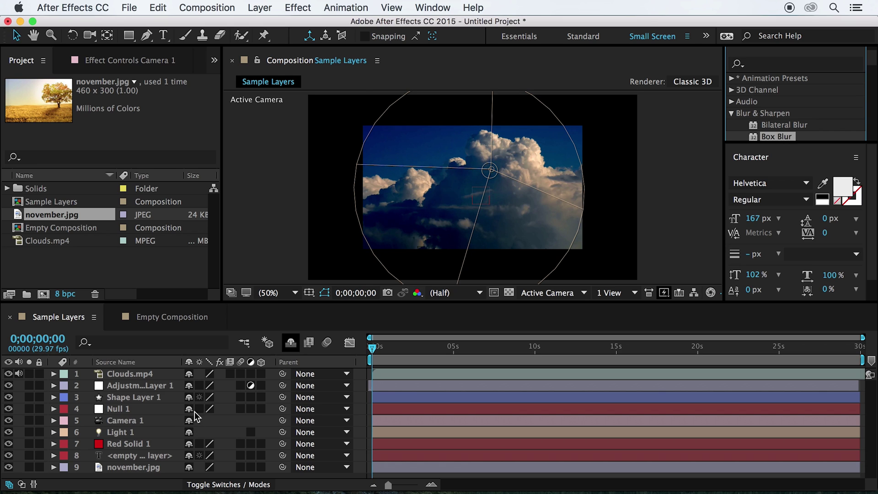
Switch to the Empty Composition and add Clouds.mp4 to it.
click(166, 322)
click(103, 270)
drag(51, 241, 129, 391)
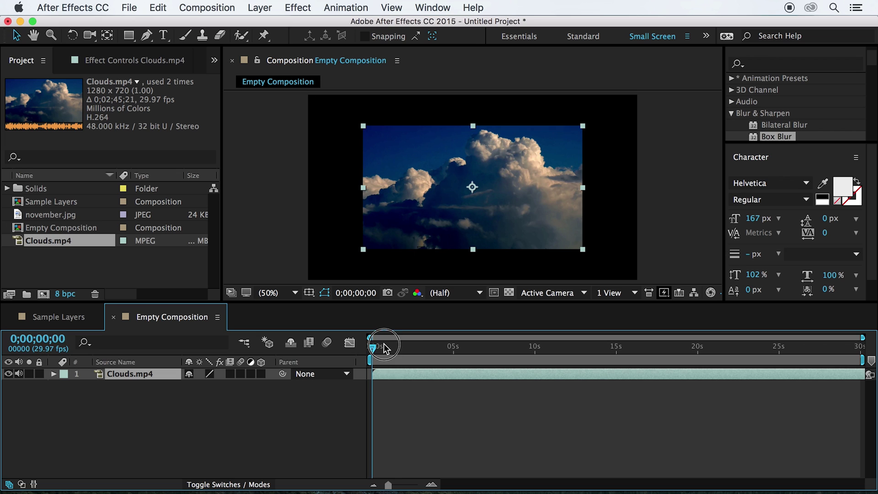
mouse_move(373, 348)
mouse_down()
mouse_move(402, 348)
mouse_move(373, 348)
mouse_up()
drag(57, 216, 134, 373)
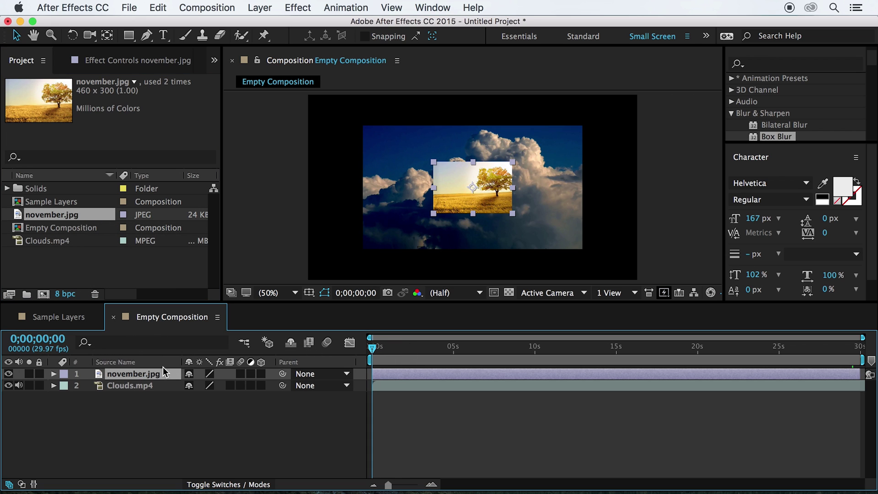
mouse_move(850, 348)
mouse_down()
mouse_move(860, 349)
mouse_move(859, 376)
mouse_up()
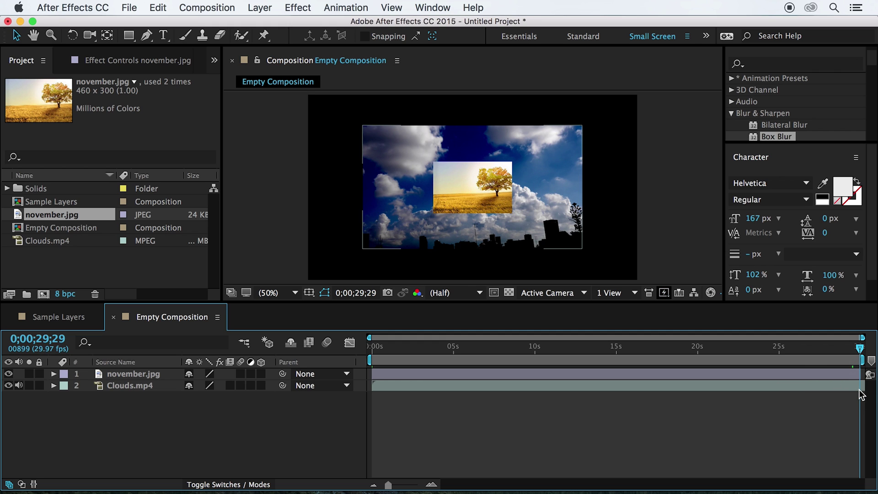
mouse_move(844, 388)
mouse_down()
mouse_move(729, 397)
mouse_move(287, 386)
mouse_up()
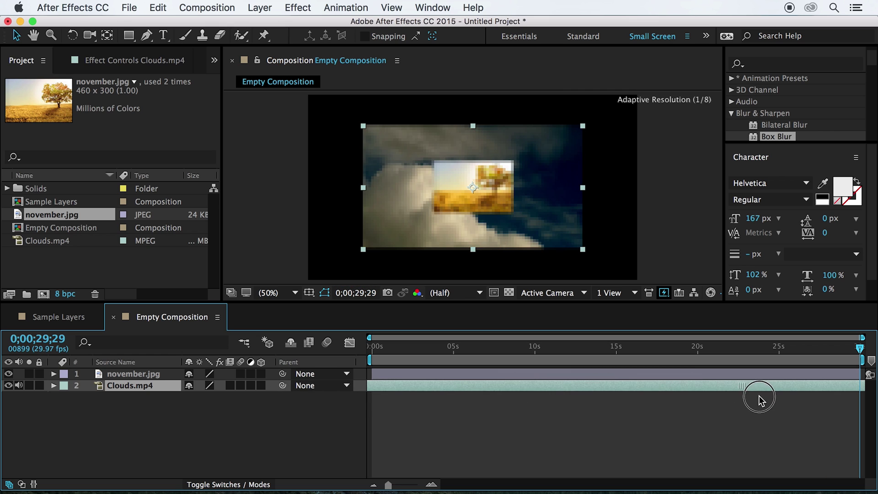
drag(287, 386, 867, 413)
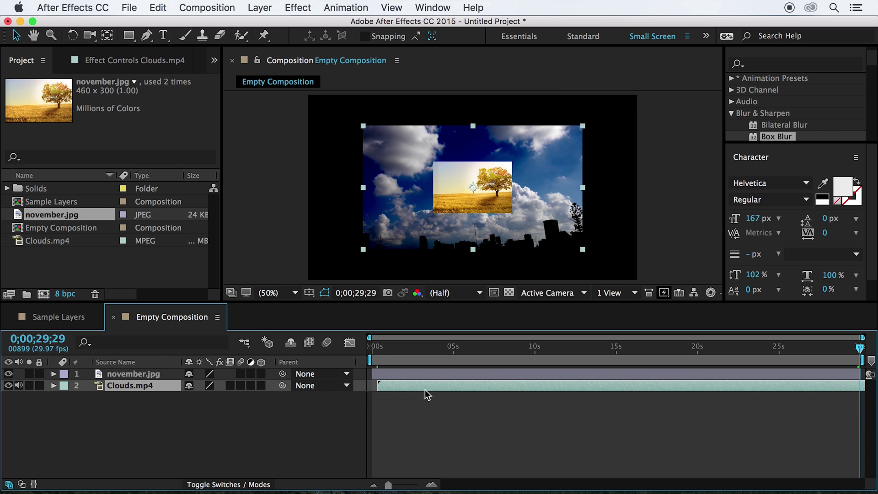
mouse_move(425, 387)
mouse_down()
mouse_move(413, 386)
mouse_move(425, 385)
mouse_up()
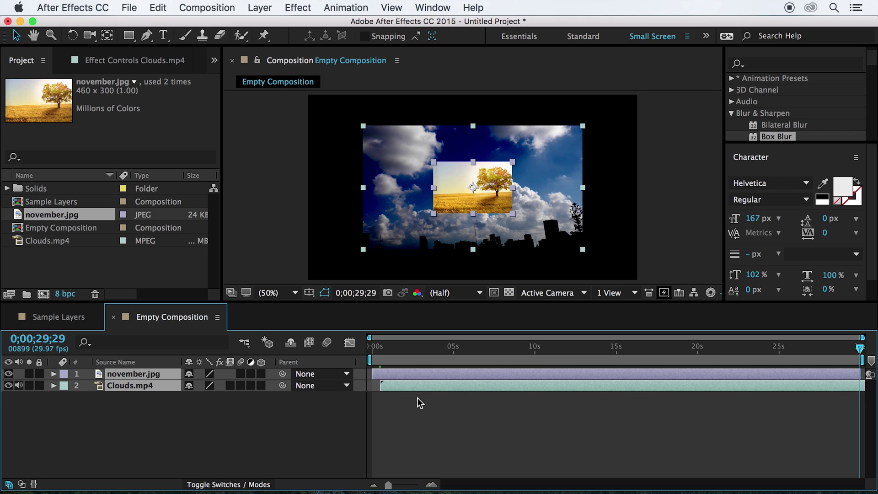
key(Delete)
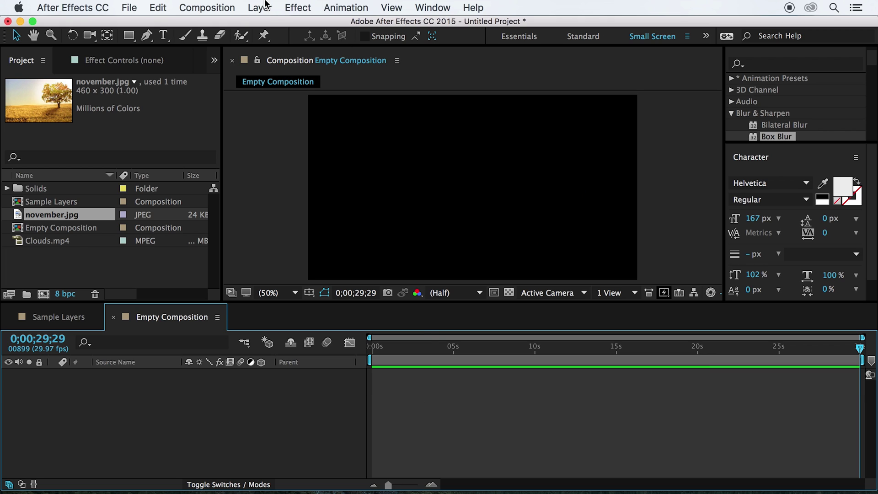
Browse the Layer > New layer types, then try the Type, Pen and Selection tools.
click(260, 8)
mouse_move(329, 24)
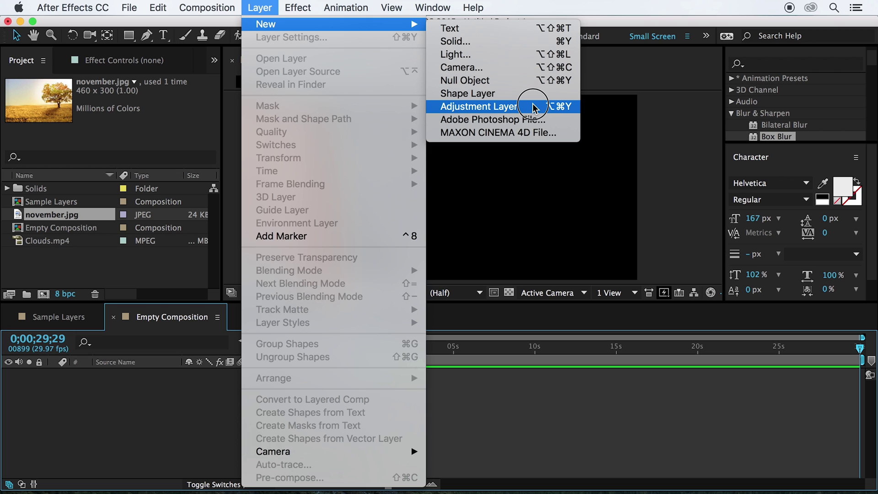
click(619, 108)
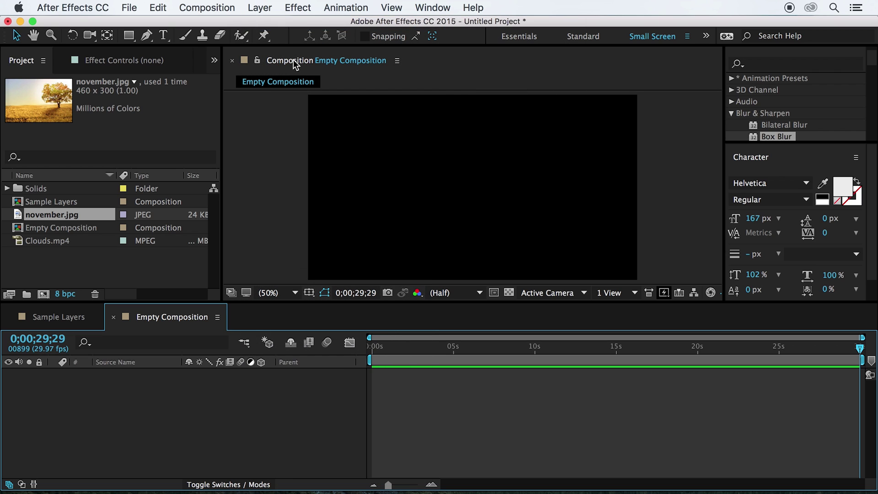
click(163, 36)
click(147, 36)
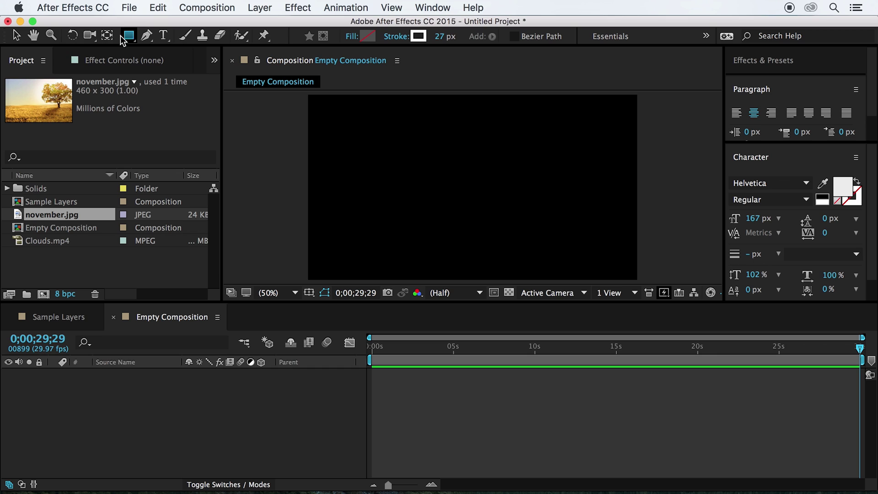
click(16, 36)
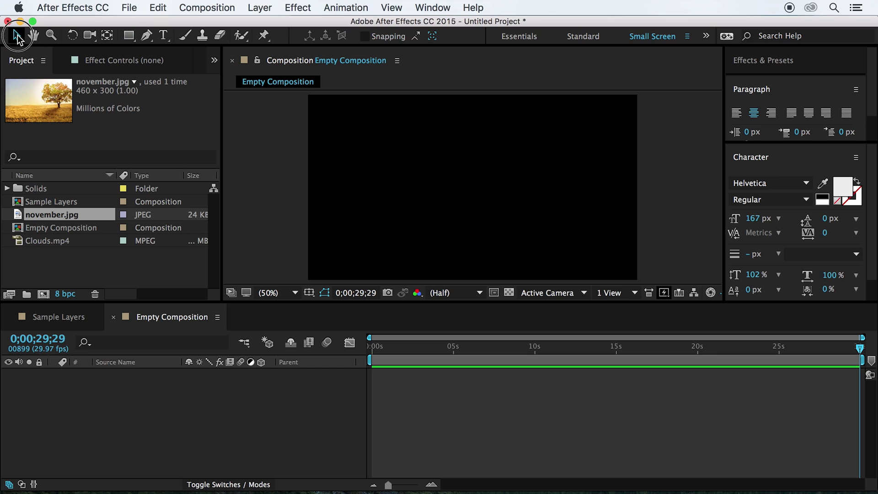
click(265, 8)
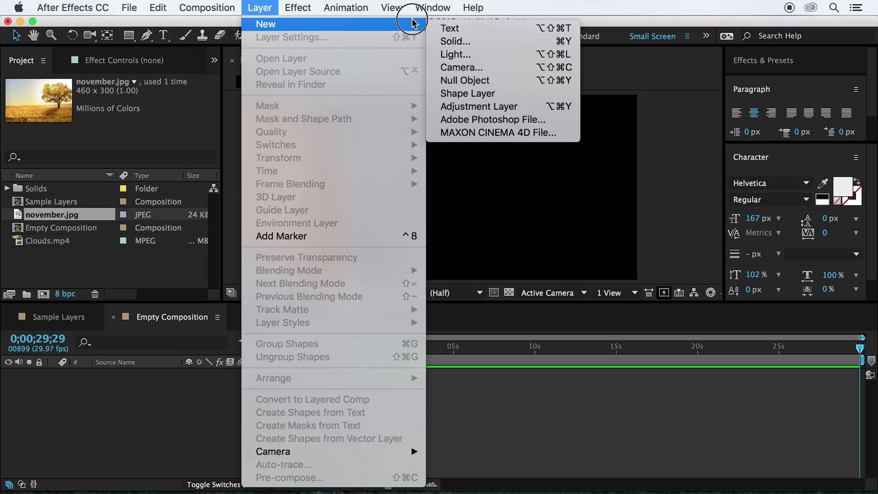
Create a text layer reading 'This is a text layer'.
click(486, 28)
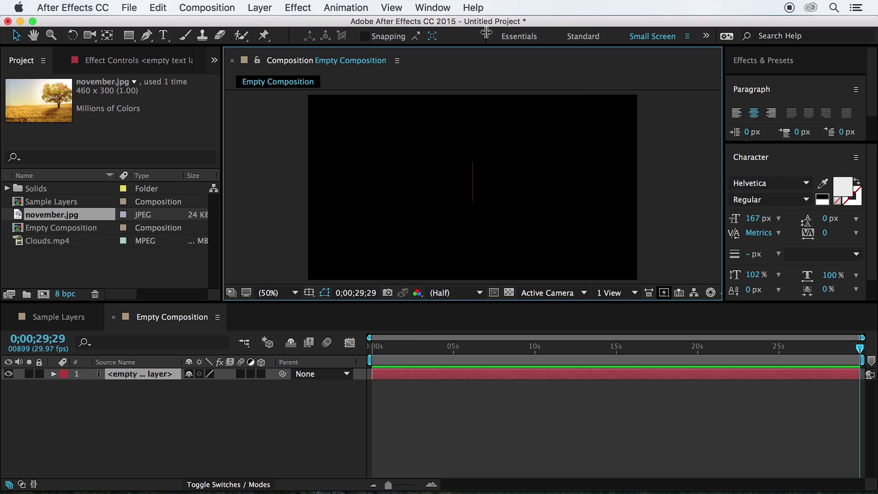
text(This is)
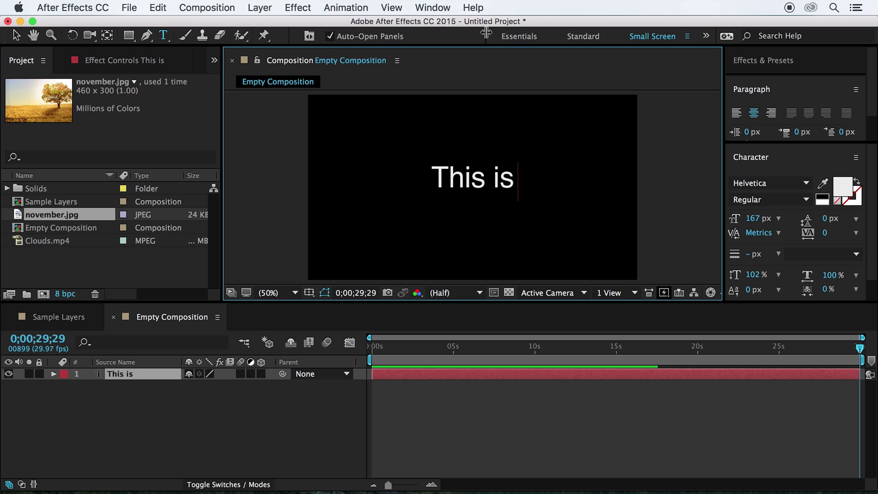
text( a text layer)
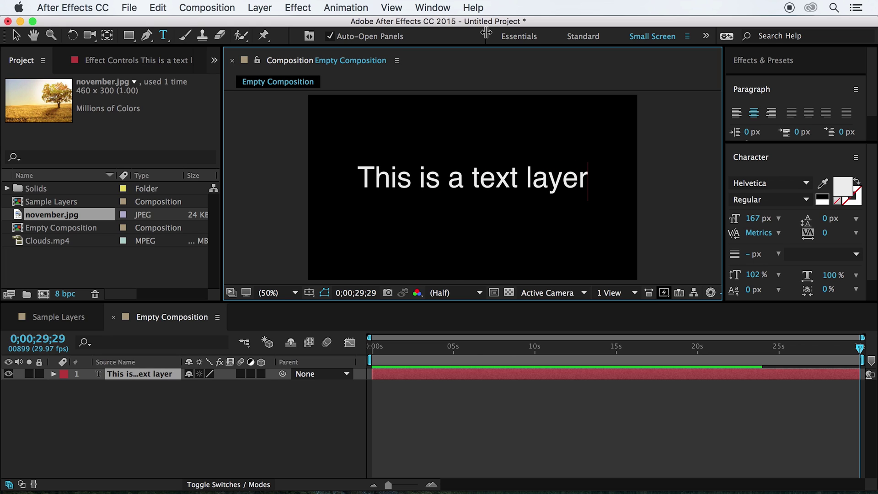
click(17, 37)
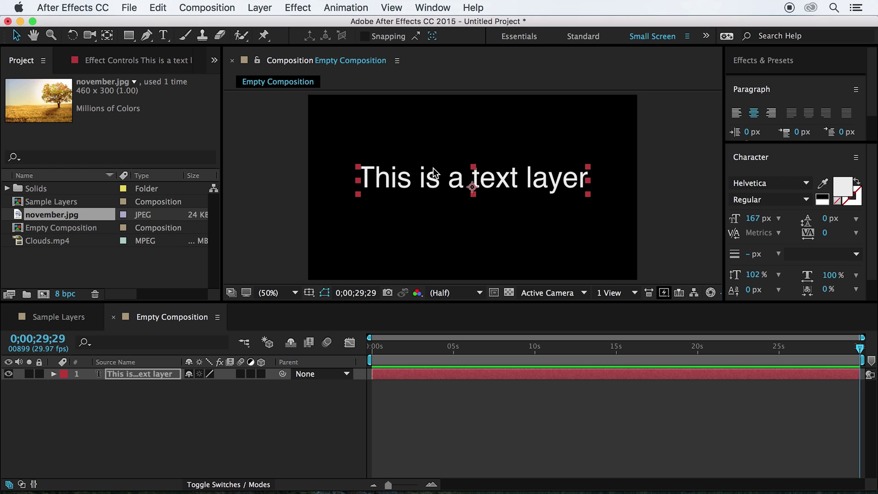
Add a second text layer reading 'AIso text' above the first.
click(164, 35)
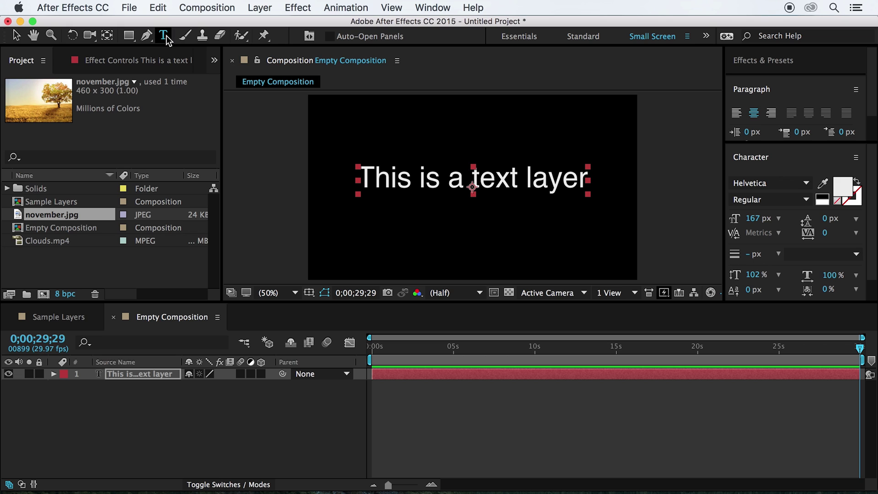
click(431, 132)
text(AIso t)
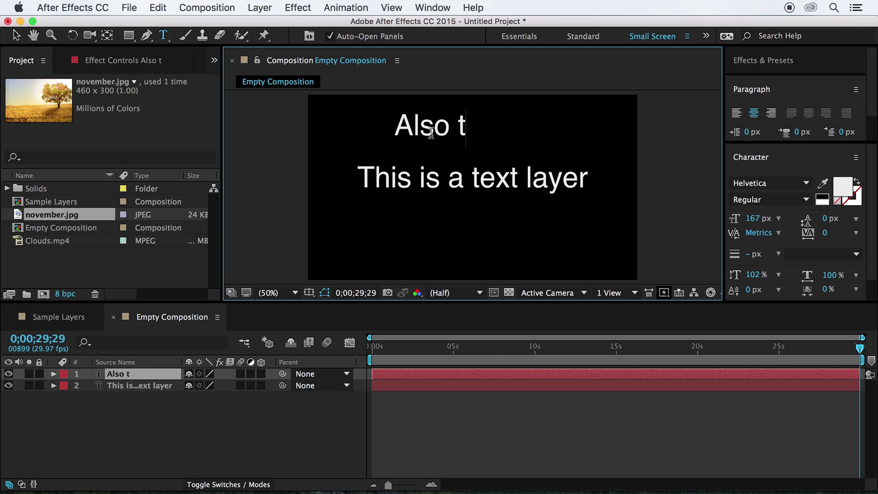
text(ext)
click(16, 36)
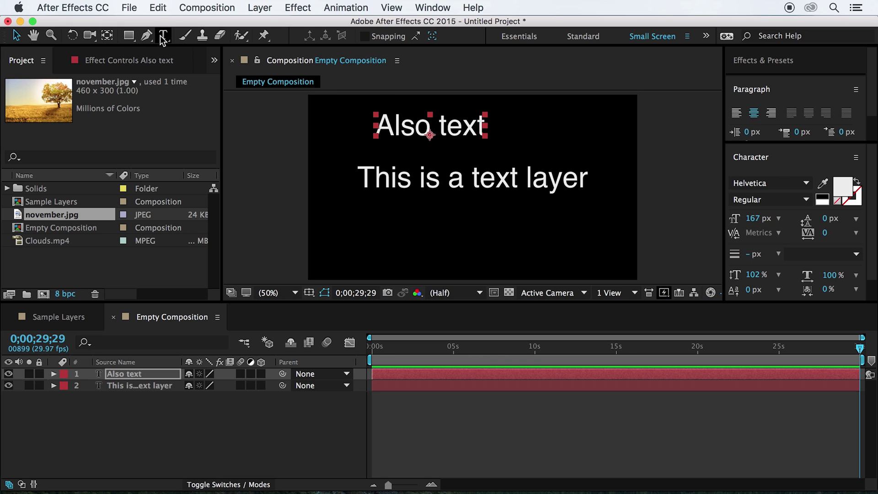
key(ctrl+t)
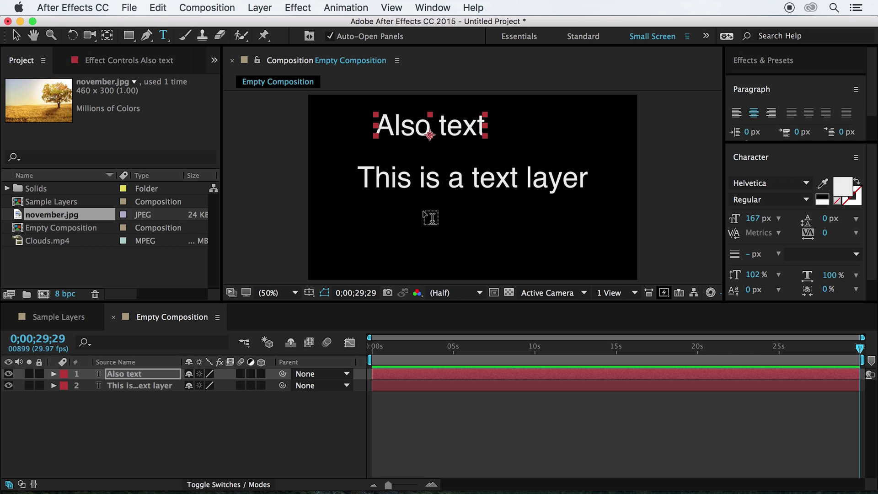
drag(423, 211, 504, 267)
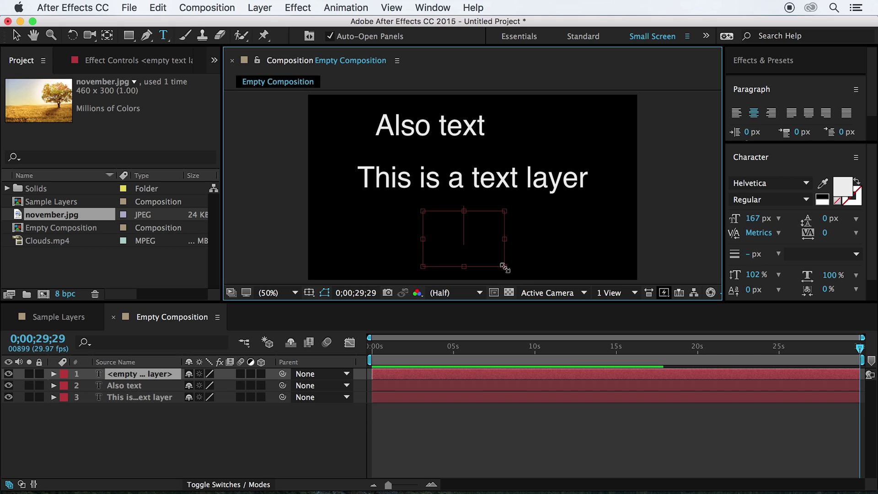
text(Wrapping t)
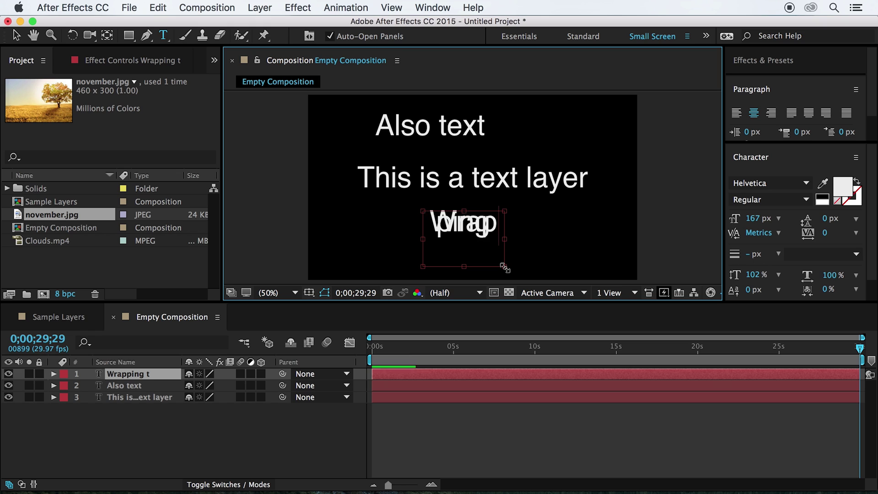
text(ext)
drag(464, 211, 464, 165)
key(ctrl+a)
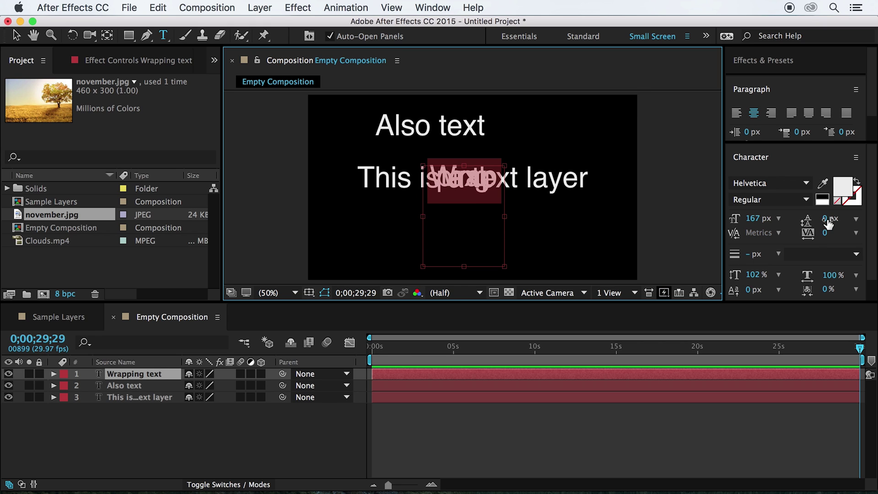
drag(829, 223, 874, 236)
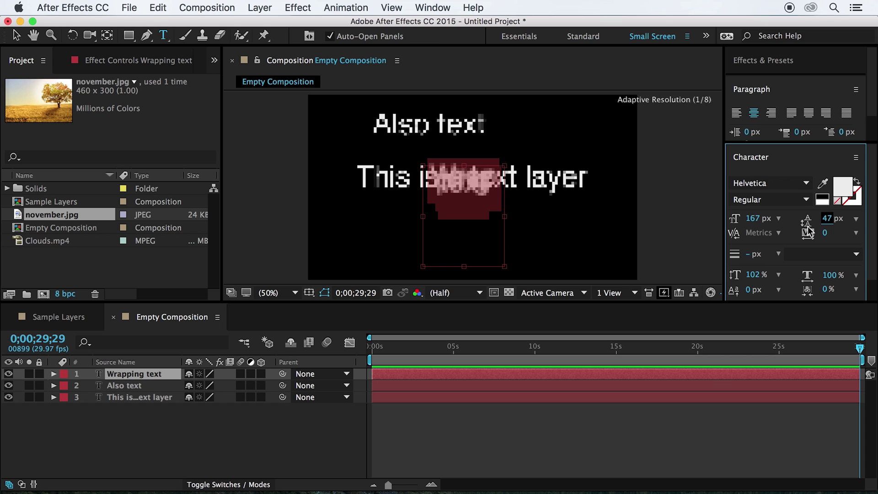
drag(828, 223, 871, 222)
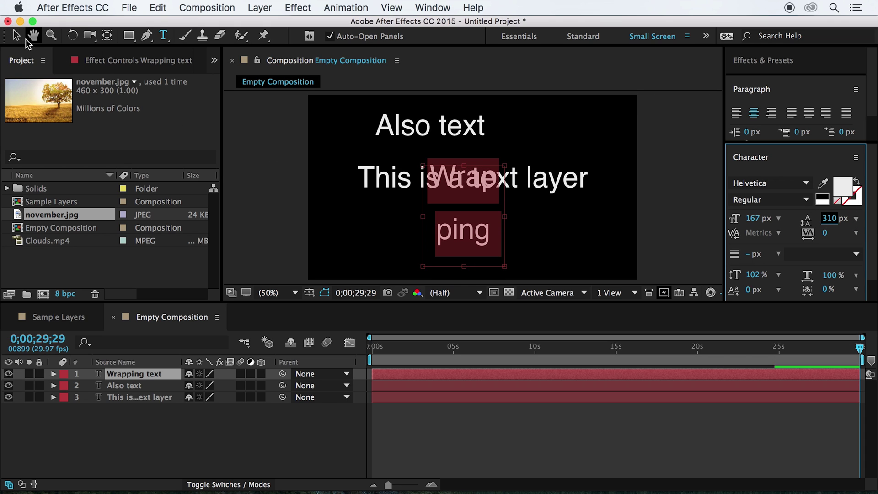
click(16, 35)
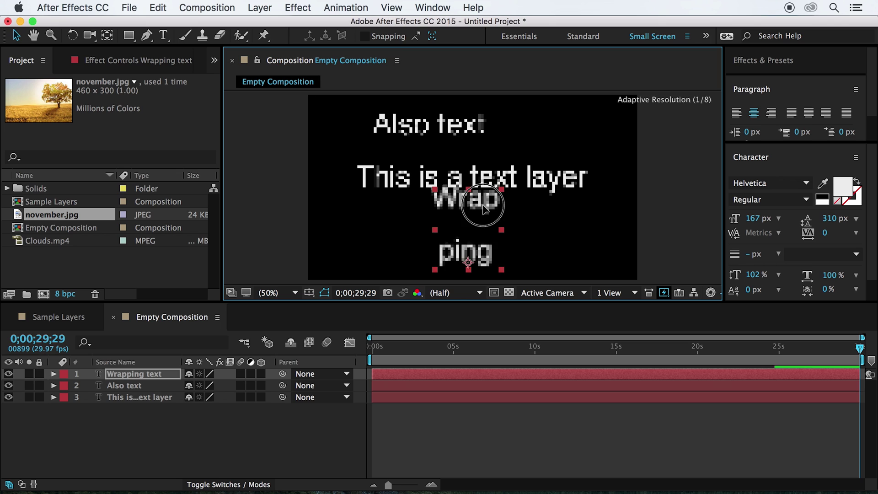
mouse_move(477, 177)
mouse_down()
mouse_move(537, 219)
mouse_move(594, 167)
mouse_up()
click(736, 113)
key(Delete)
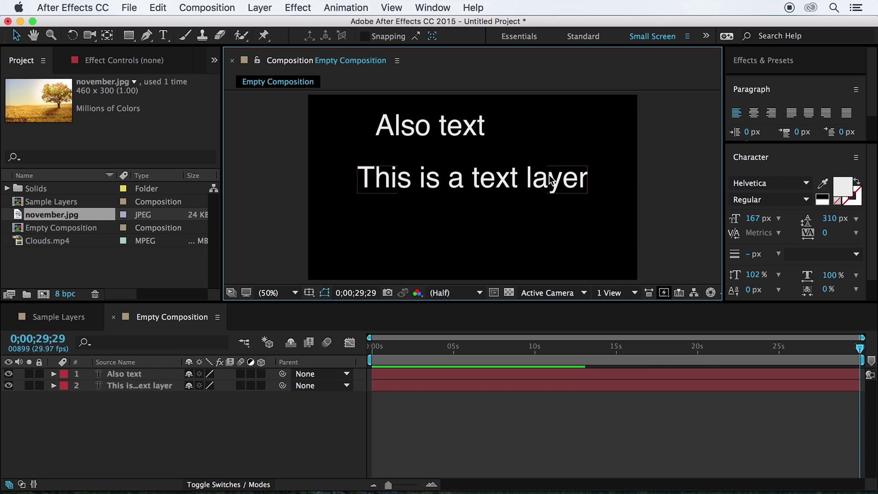
Delete the 'This is a text layer' and 'Also text' layers.
click(540, 178)
key(Delete)
click(411, 127)
key(Delete)
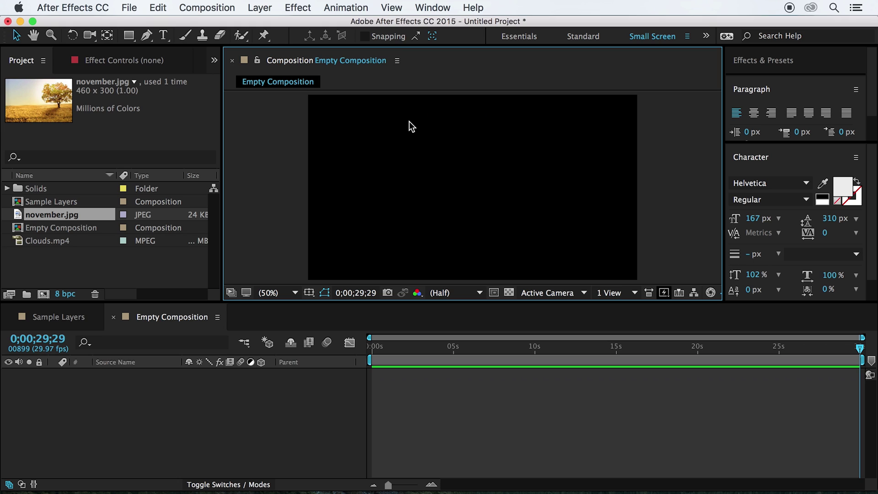
Create a new text layer reading 'Text'.
click(160, 40)
click(410, 165)
text(T)
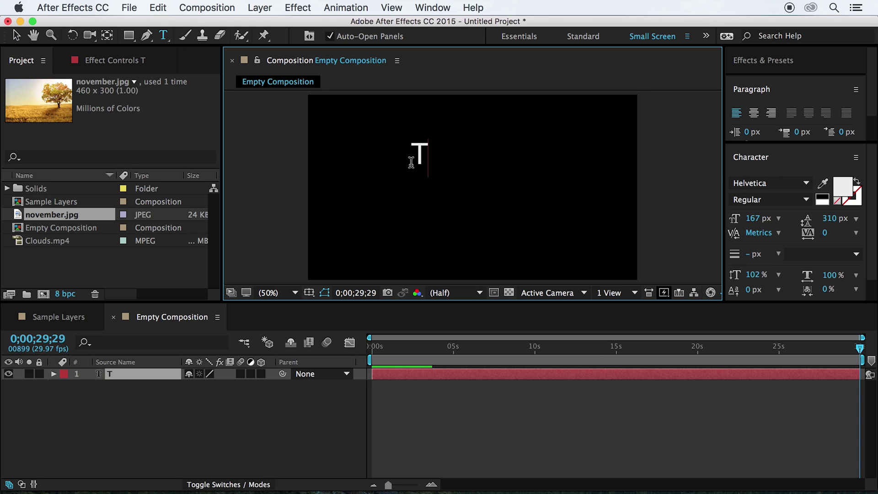
text(ext)
Reveal the Text layer's Source Text property and glance at the Animate menu.
click(53, 374)
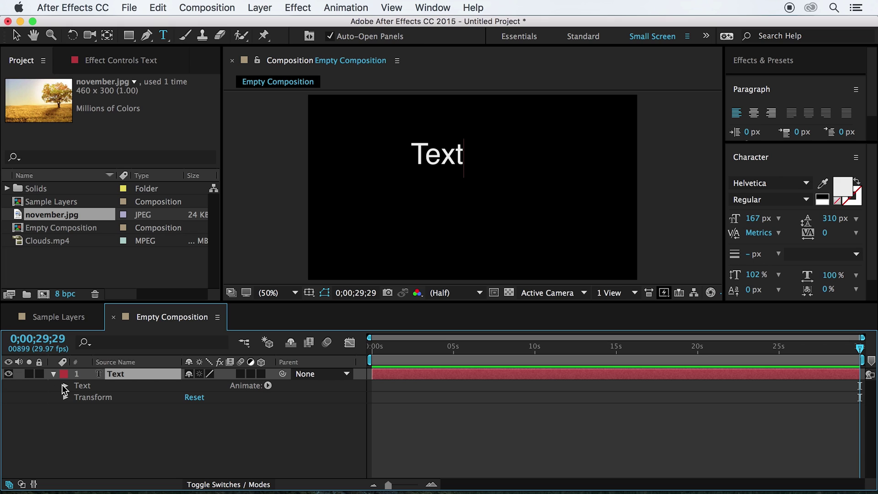
click(65, 386)
click(103, 398)
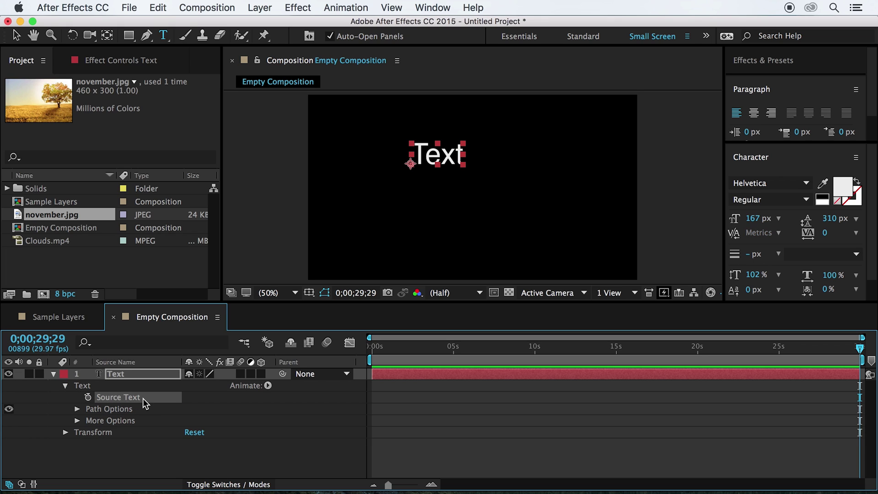
click(268, 385)
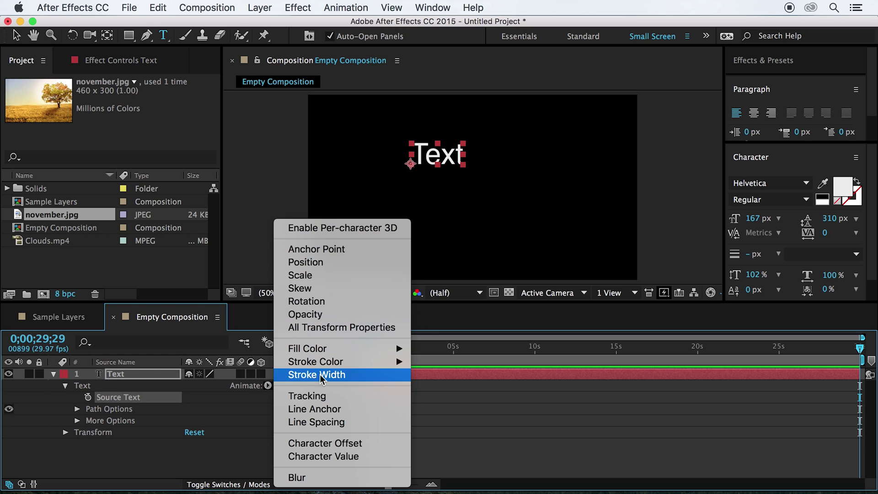
click(223, 462)
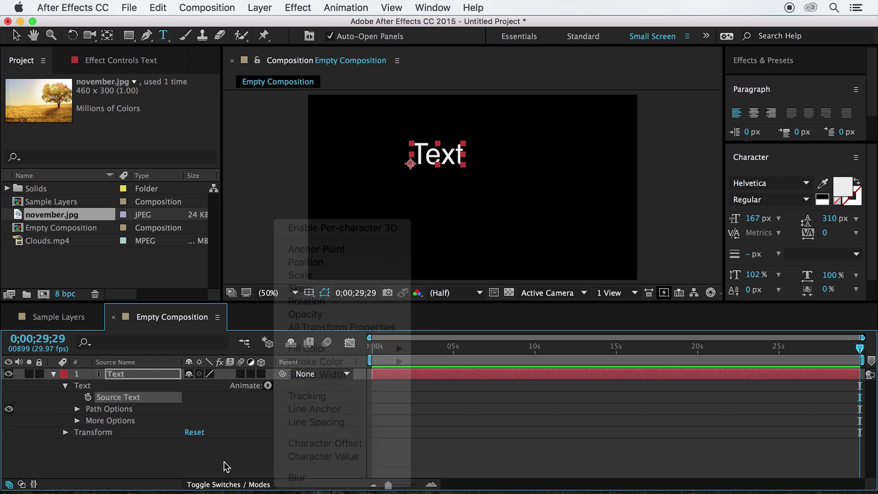
Delete the Text layer and create a 500×500 medium blue solid via Layer > New > Solid.
key(Delete)
click(260, 7)
mouse_move(268, 24)
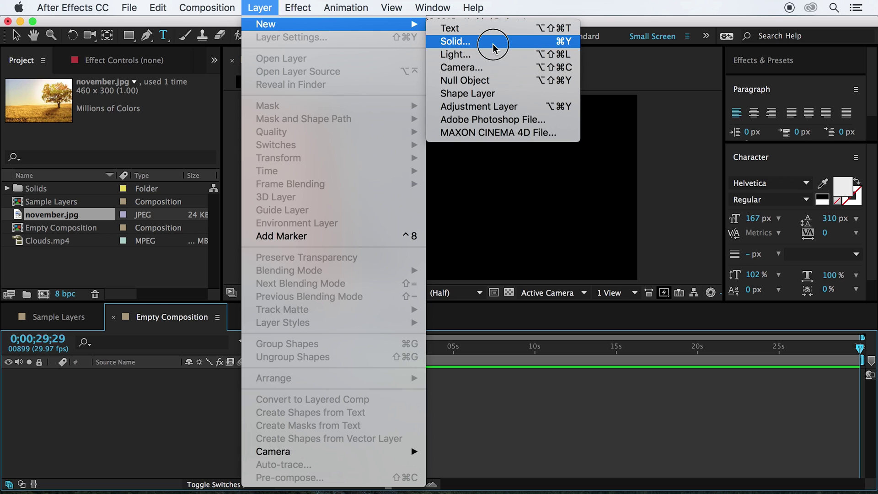
click(492, 44)
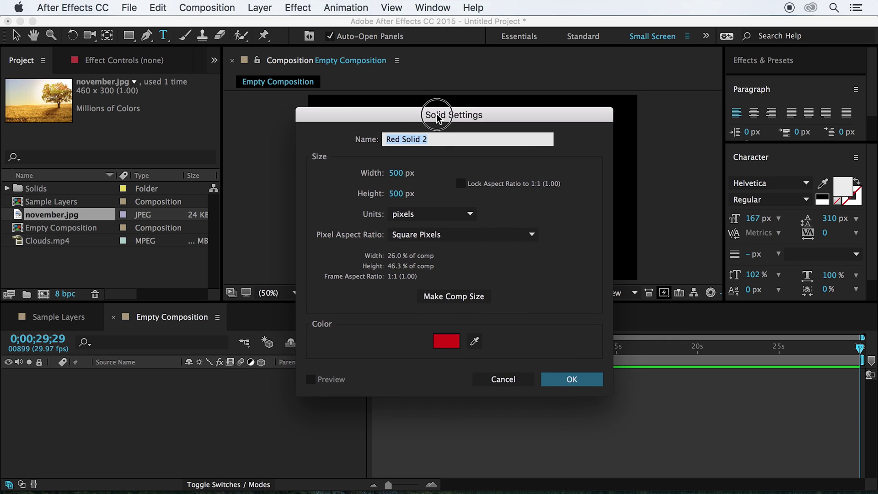
drag(437, 116, 445, 103)
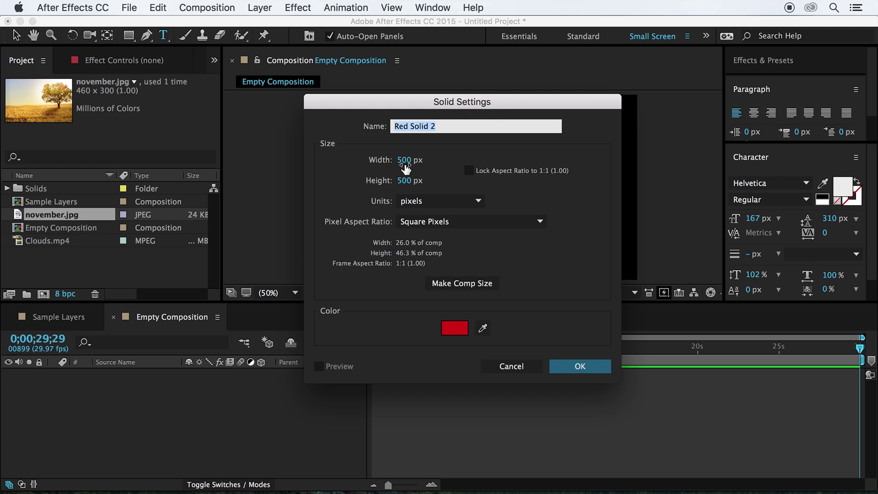
click(458, 333)
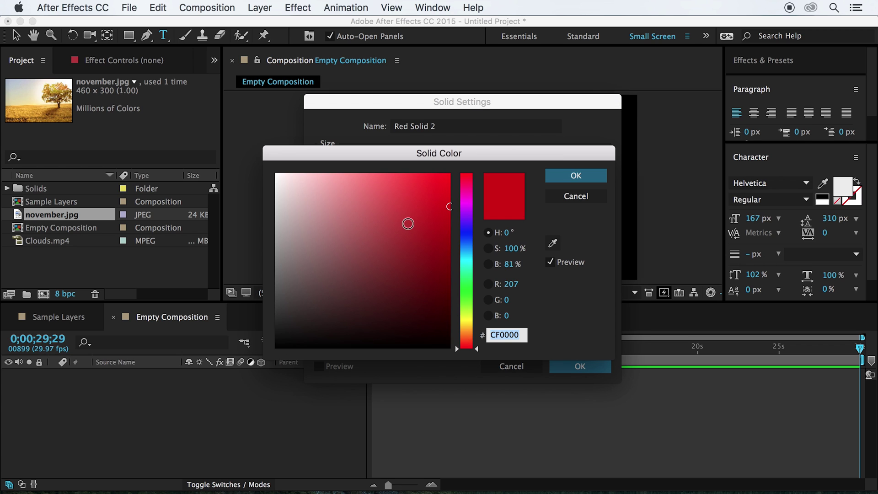
drag(407, 221, 399, 174)
drag(472, 219, 472, 231)
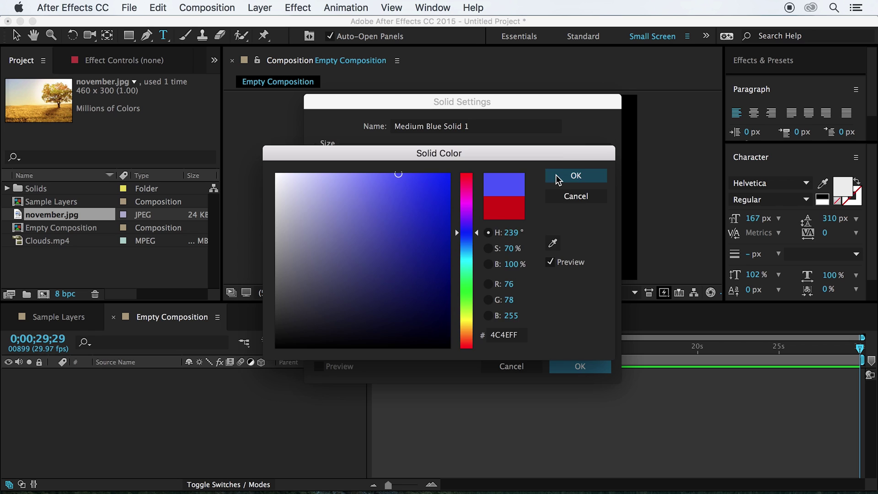
click(576, 176)
click(579, 367)
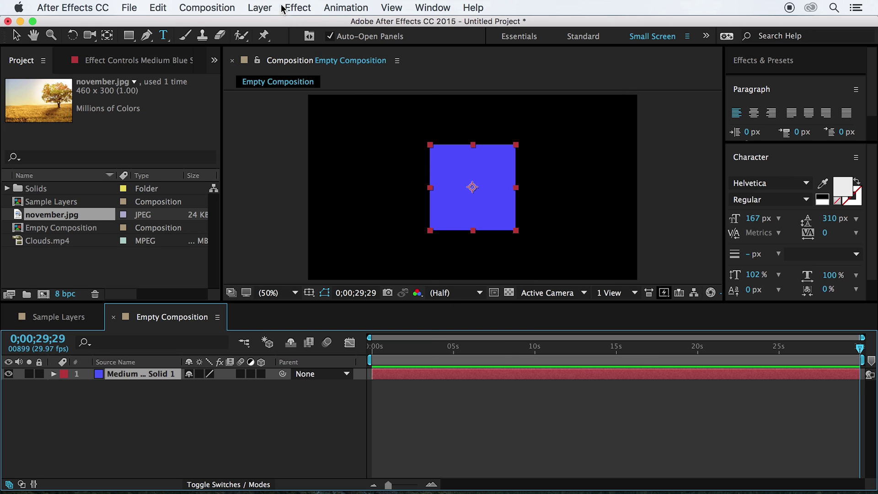
click(261, 7)
Recolour the solid to a brighter, fully saturated royal blue in Solid Settings.
click(268, 42)
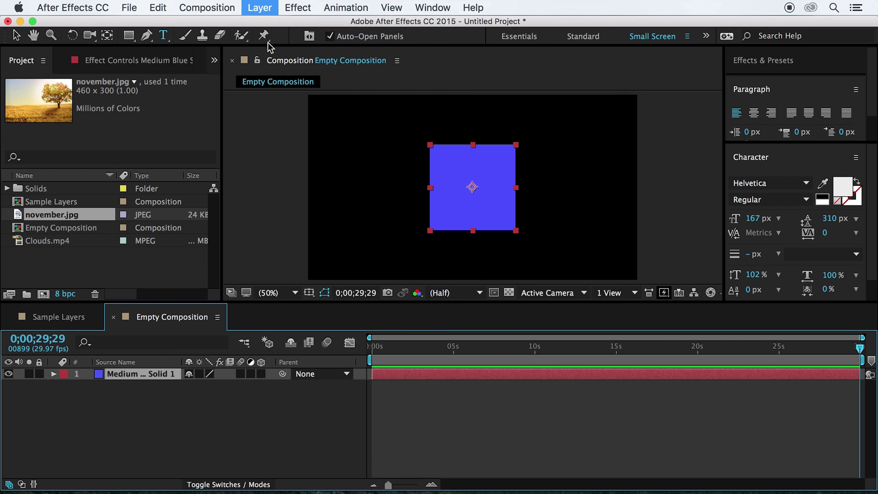
drag(411, 84, 475, 72)
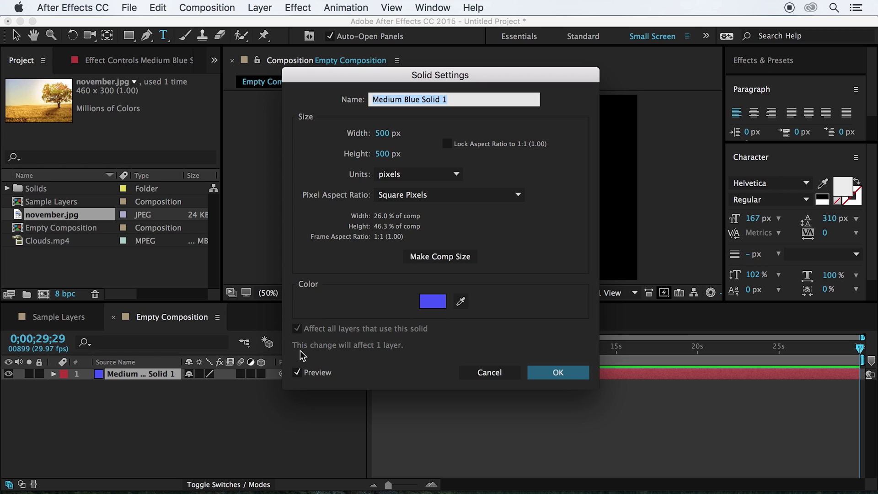
click(425, 301)
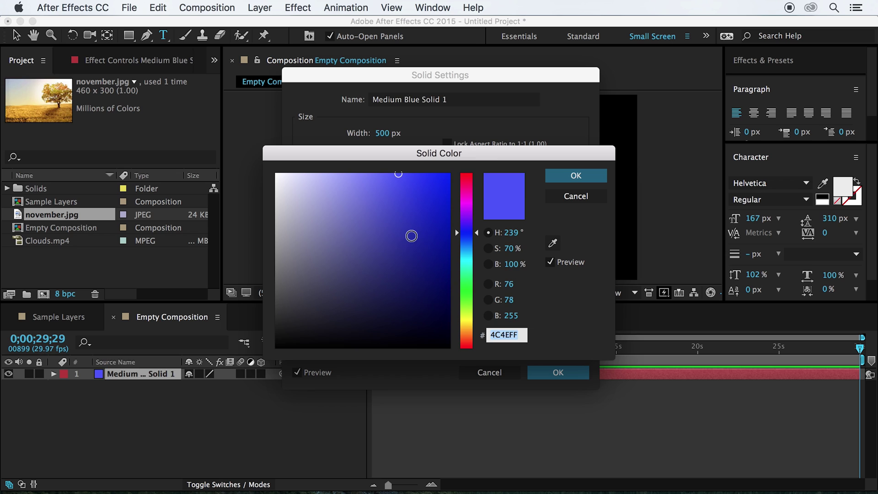
drag(412, 236, 449, 182)
drag(466, 233, 469, 252)
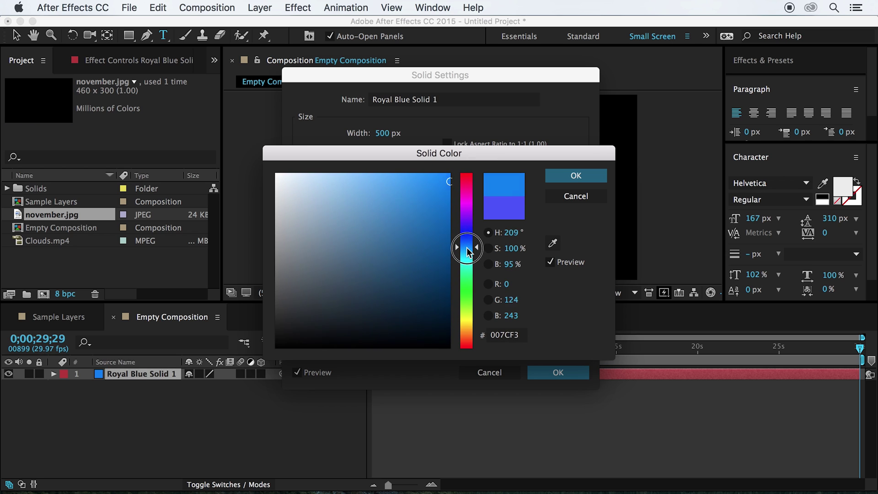
click(580, 175)
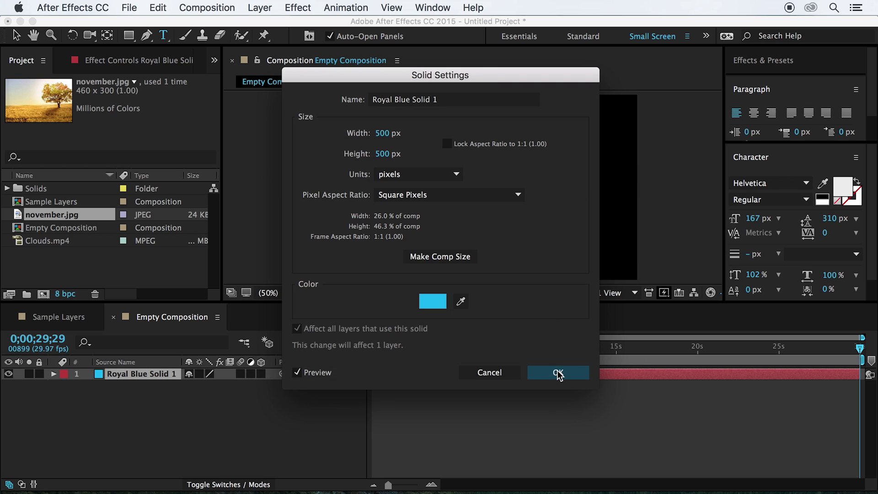
click(559, 373)
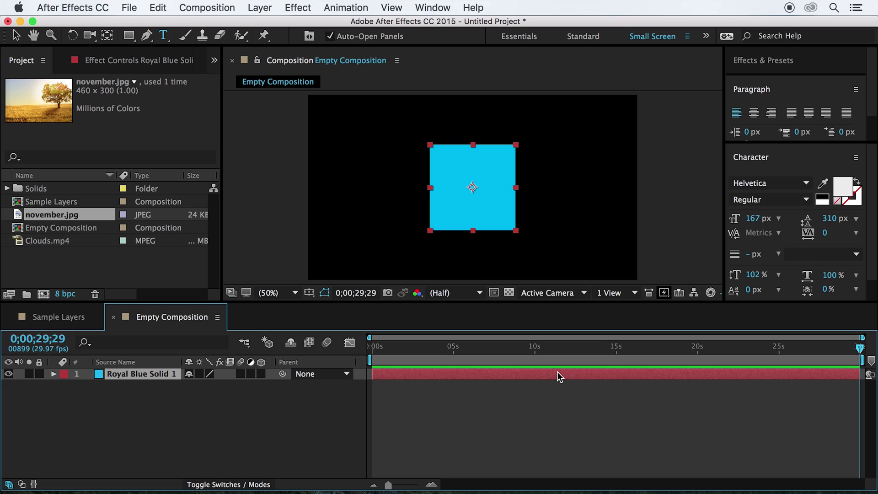
Draw an elliptical mask with the Ellipse Tool, cutting the solid into a centred circle.
click(127, 38)
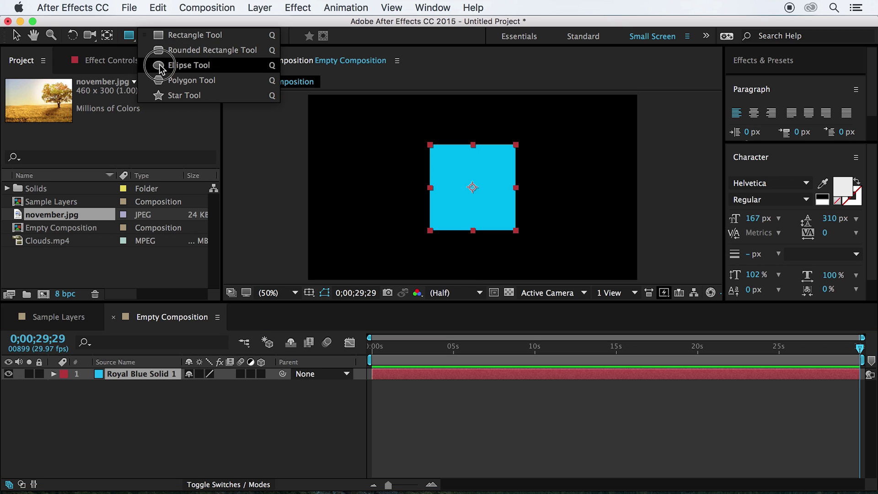
drag(127, 39, 169, 64)
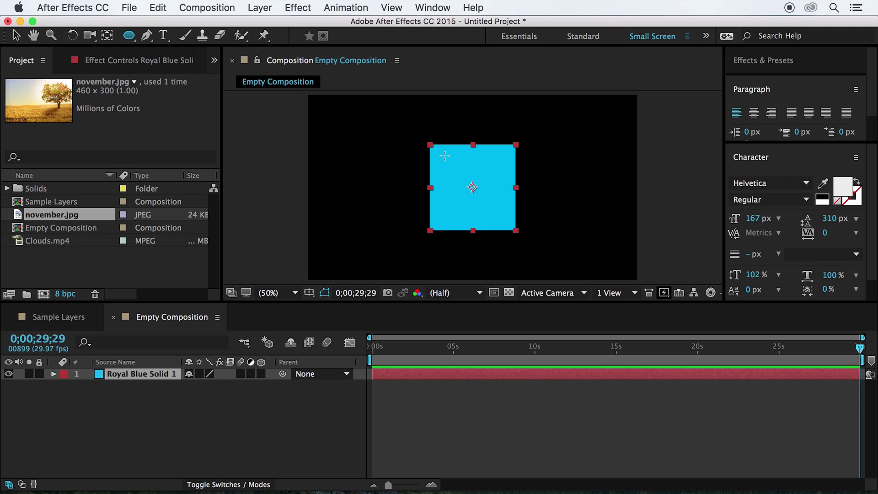
drag(445, 156, 501, 213)
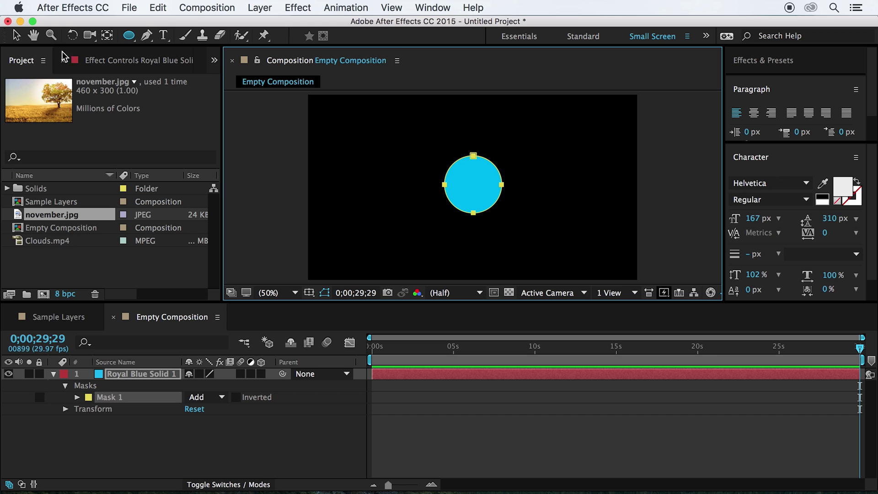
click(16, 35)
click(282, 461)
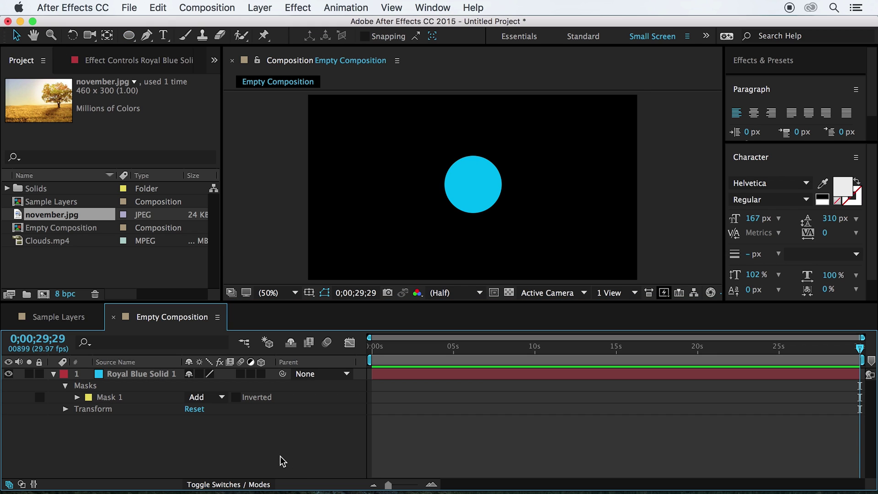
Create a comp-sized blue solid with Cmd+Y and Make Comp Size.
key(super+y)
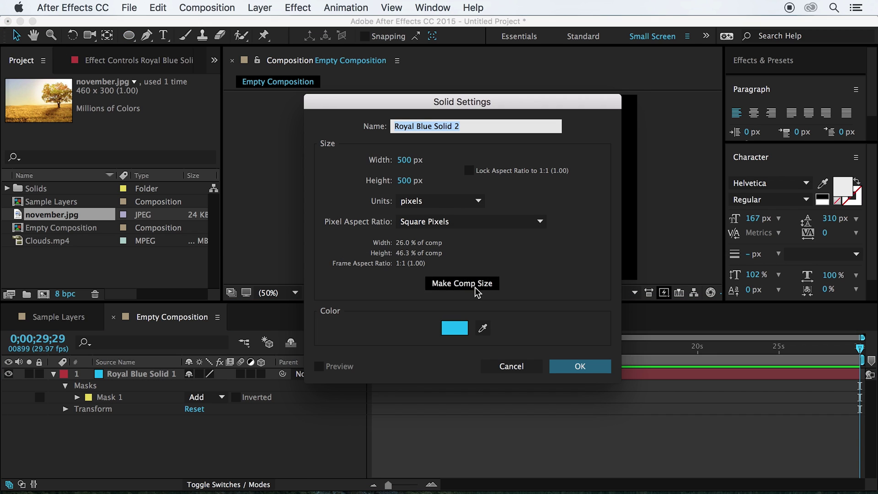
click(478, 284)
click(573, 366)
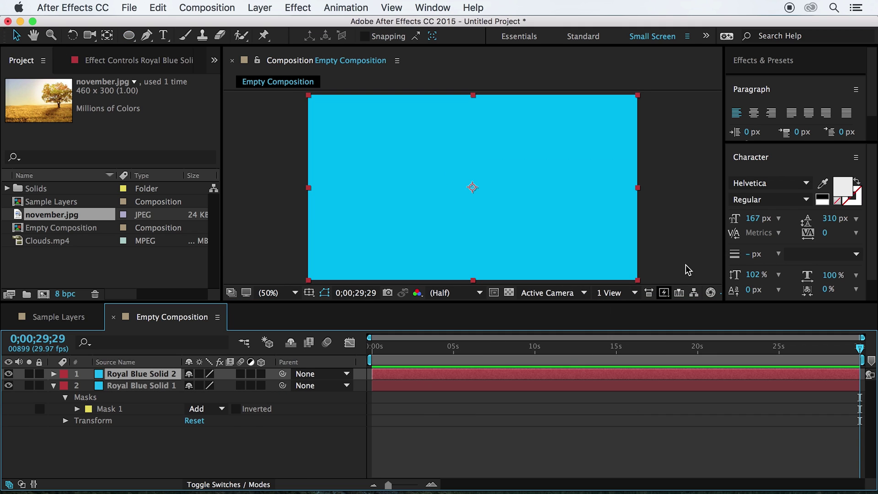
Show Effects & Presets, close the Character panel, and collapse Blur & Sharpen.
click(791, 64)
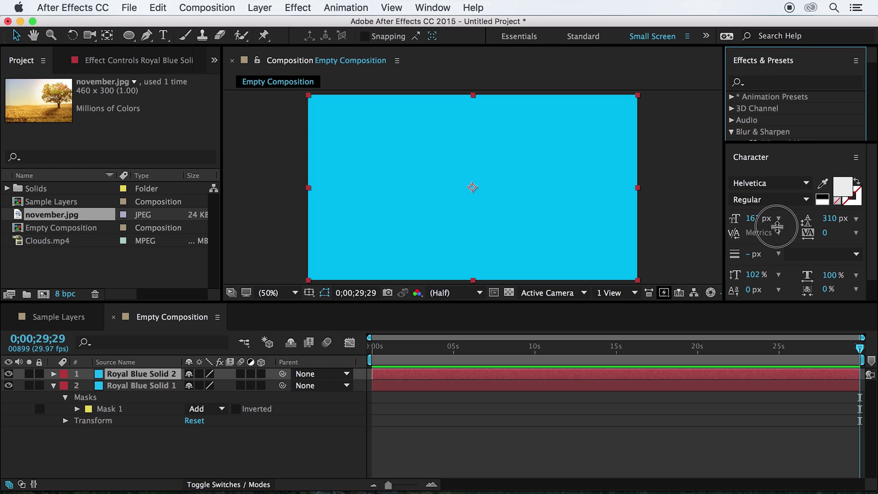
click(784, 156)
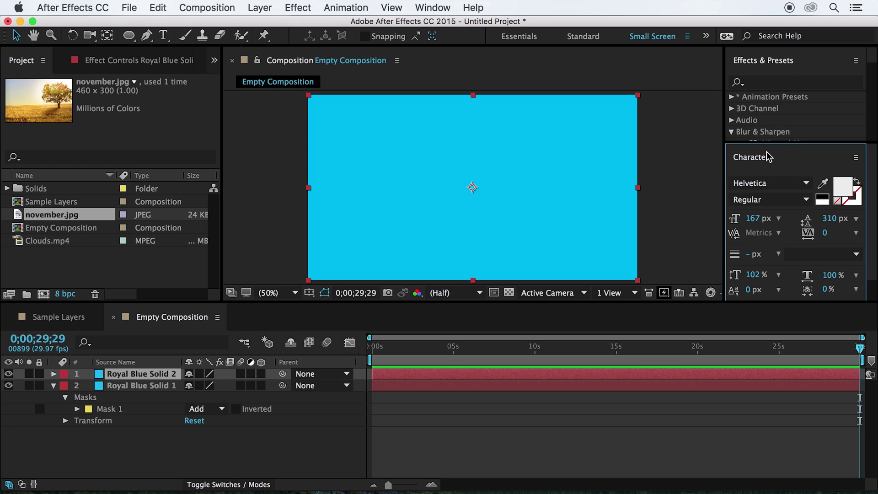
click(853, 157)
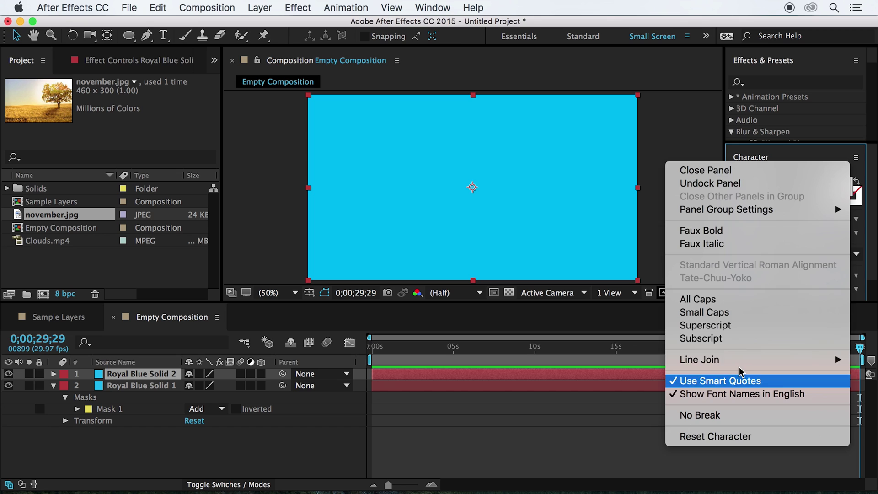
click(752, 170)
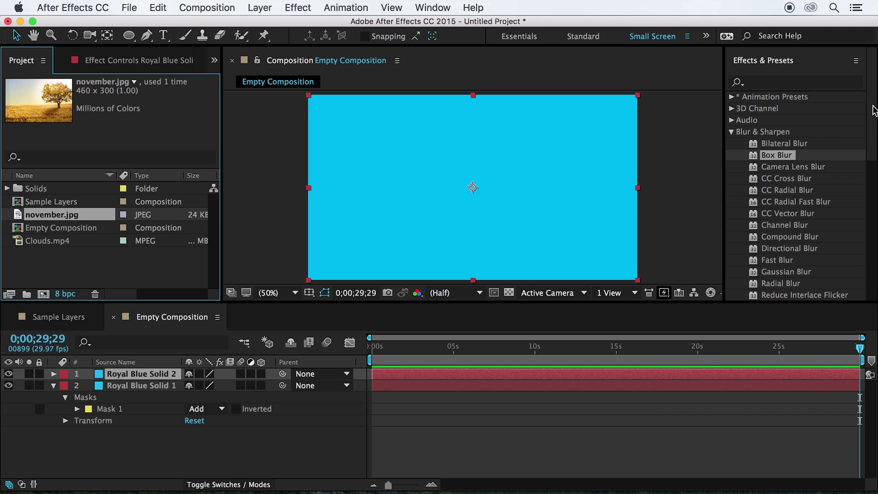
click(745, 136)
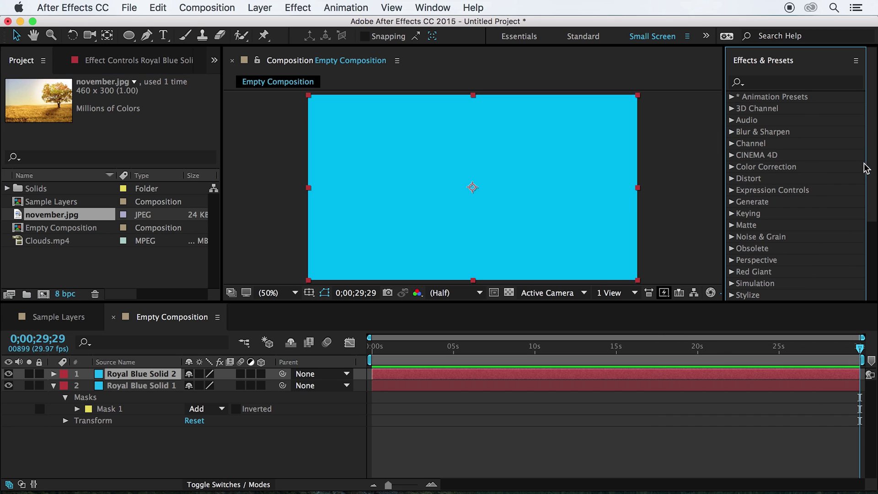
drag(866, 168, 864, 246)
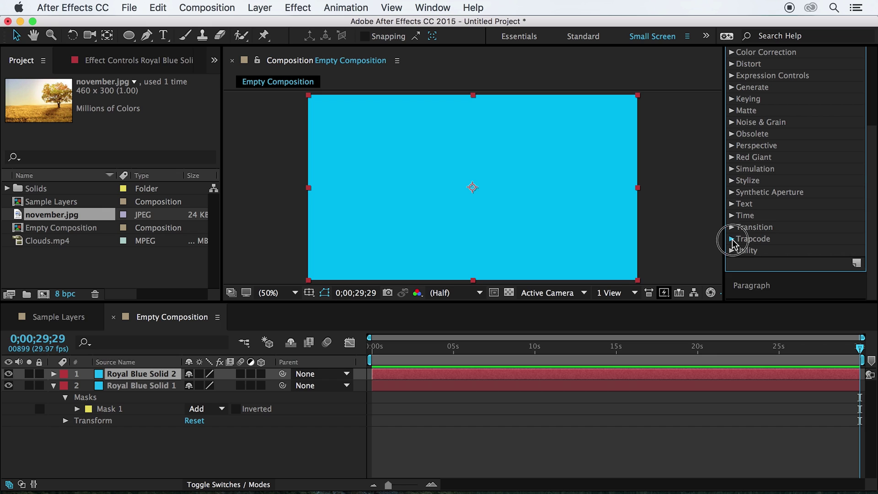
Apply Trapcode Particular to the blue solid, move its emitter left, then delete both layers.
click(732, 239)
drag(780, 297, 576, 217)
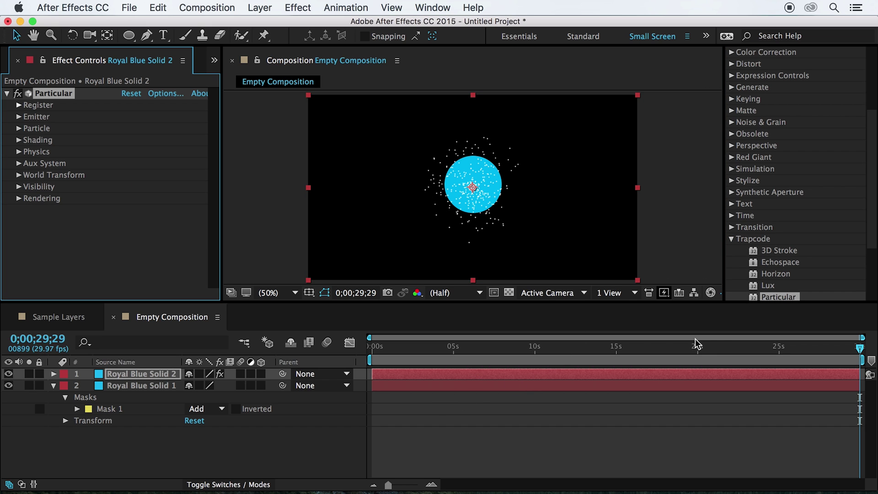
drag(474, 188, 382, 204)
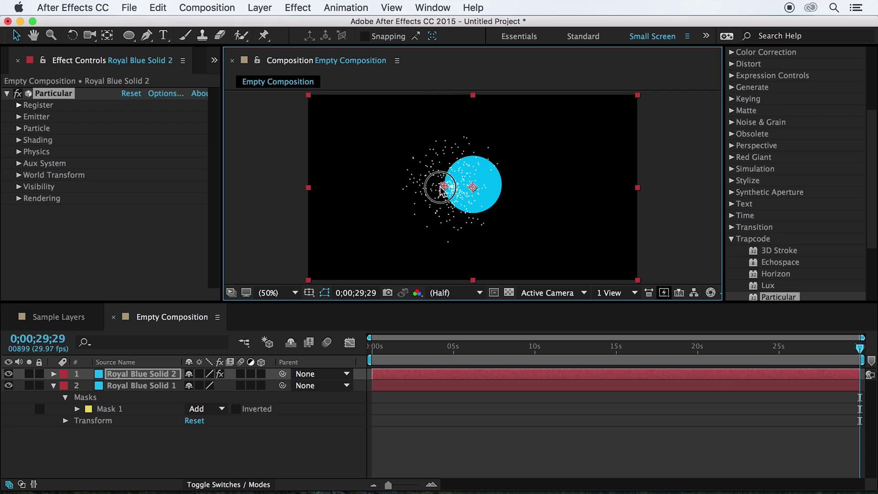
click(53, 374)
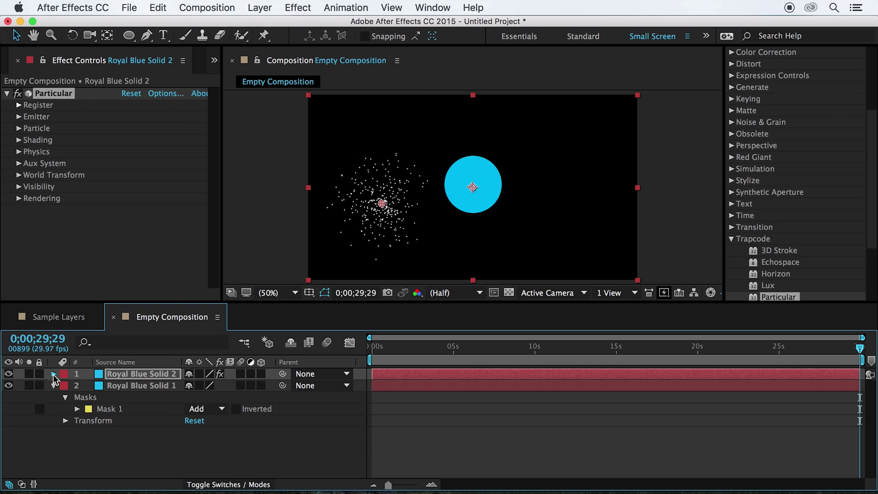
click(64, 397)
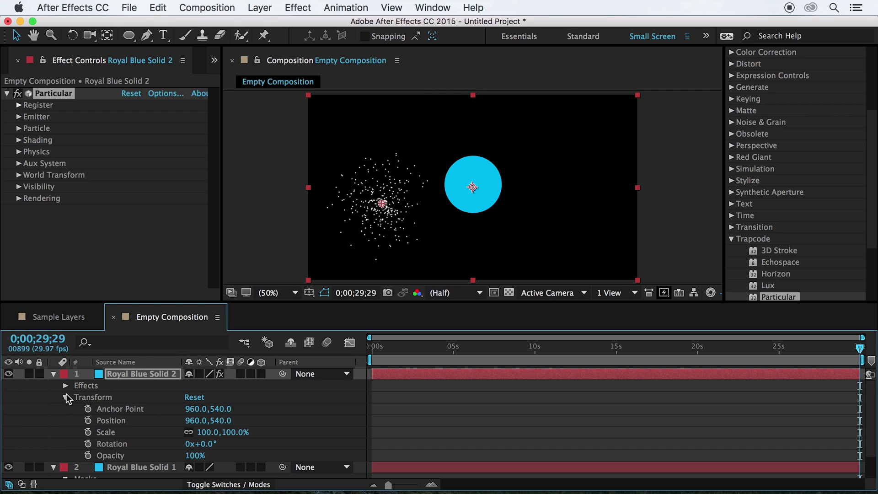
key(ctrl+a)
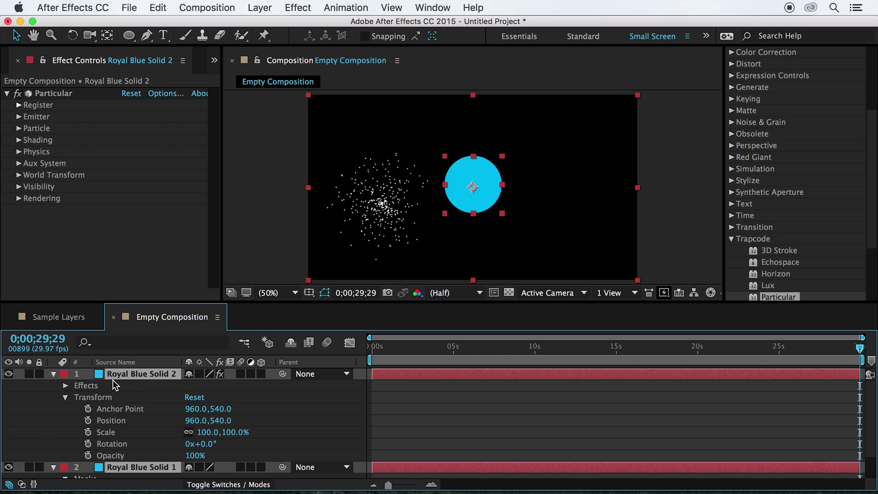
key(Delete)
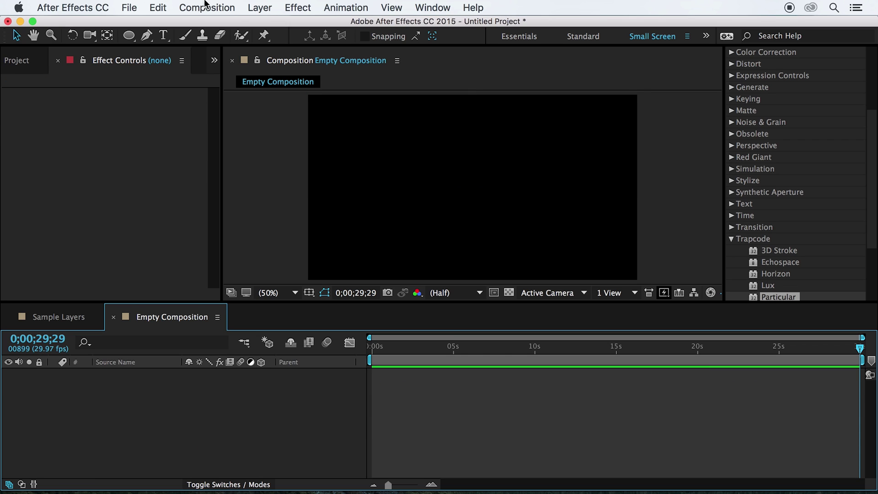
Create a light layer, Light 1, keeping the Light Type as Spot.
click(260, 7)
mouse_move(266, 24)
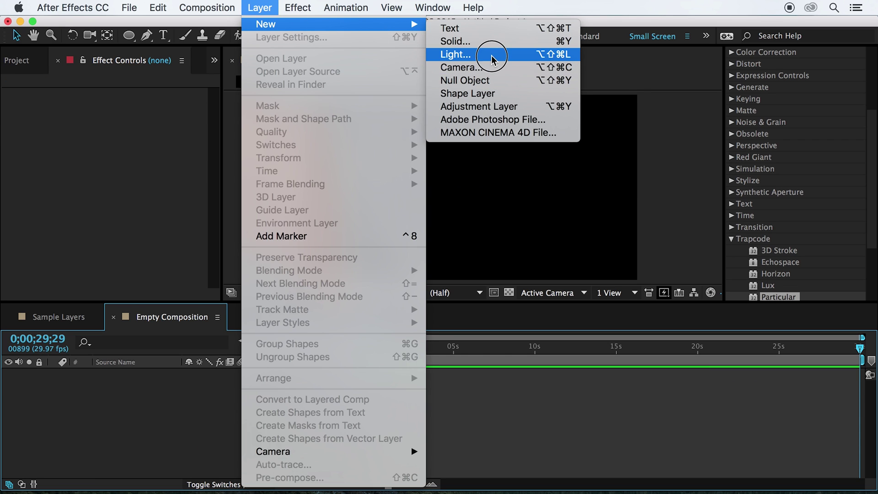
click(492, 54)
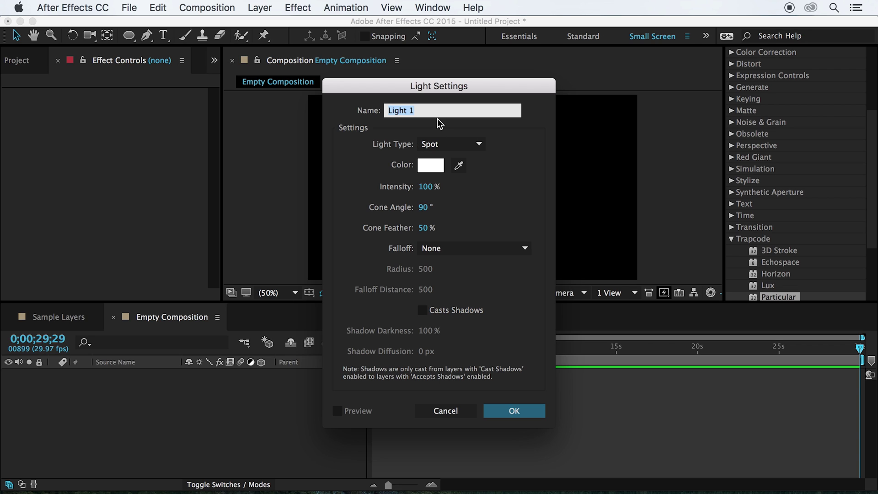
click(478, 144)
click(514, 205)
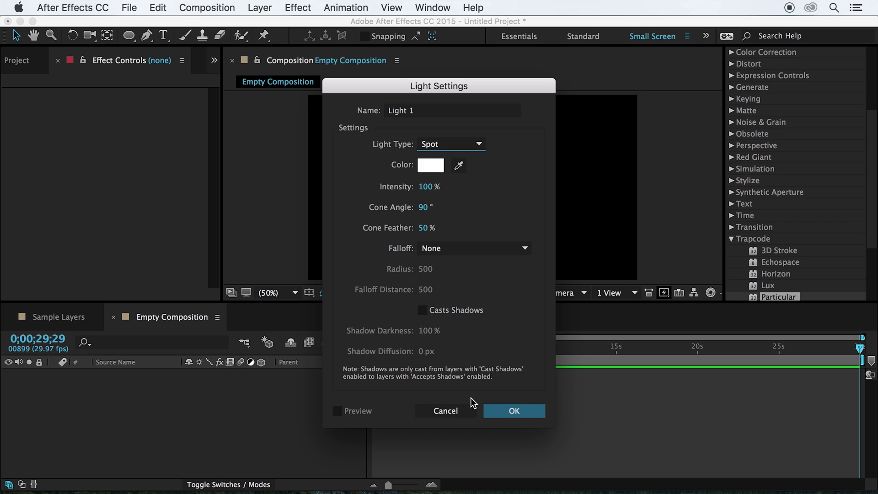
click(506, 412)
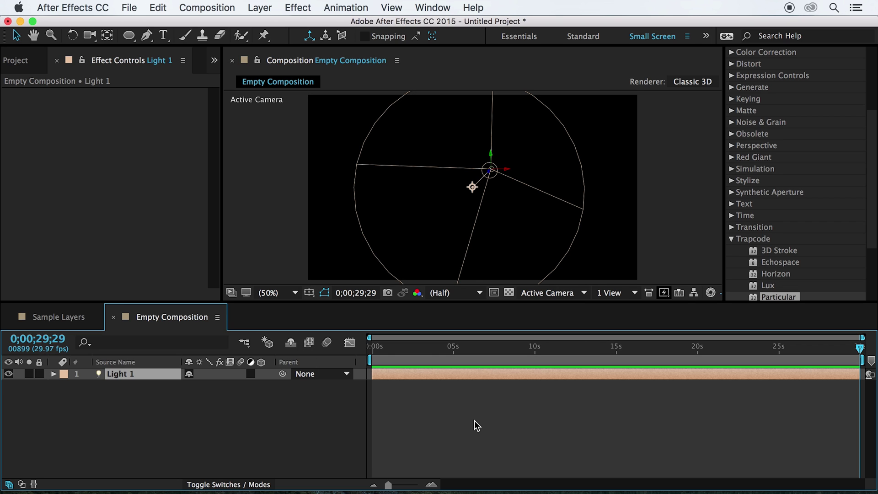
Add a blue solid below Light 1 and make it a 3D layer.
key(super+y)
click(594, 364)
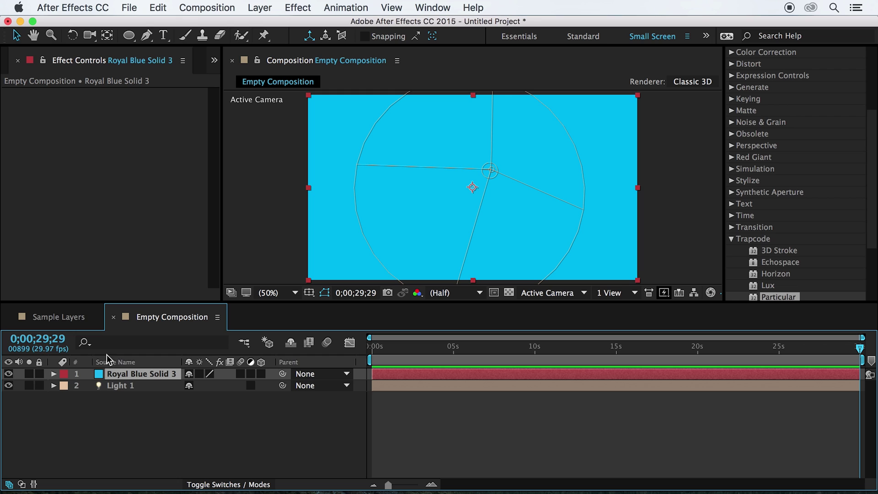
drag(131, 374, 130, 407)
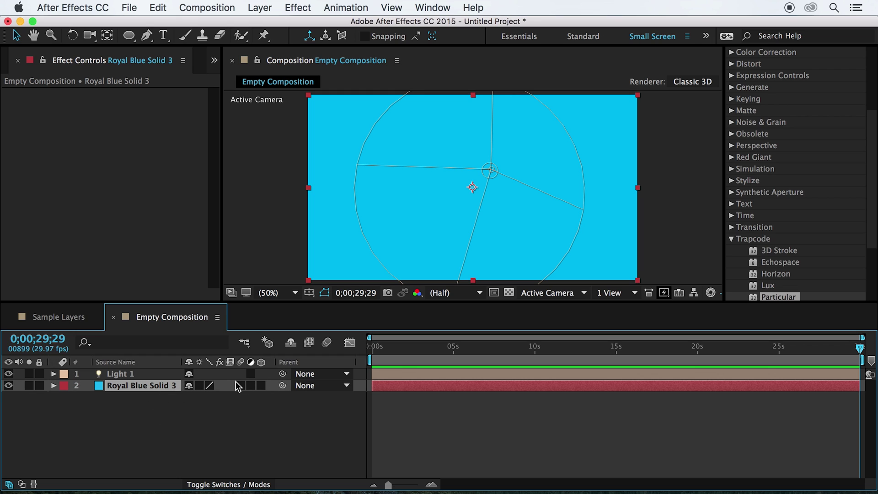
click(261, 386)
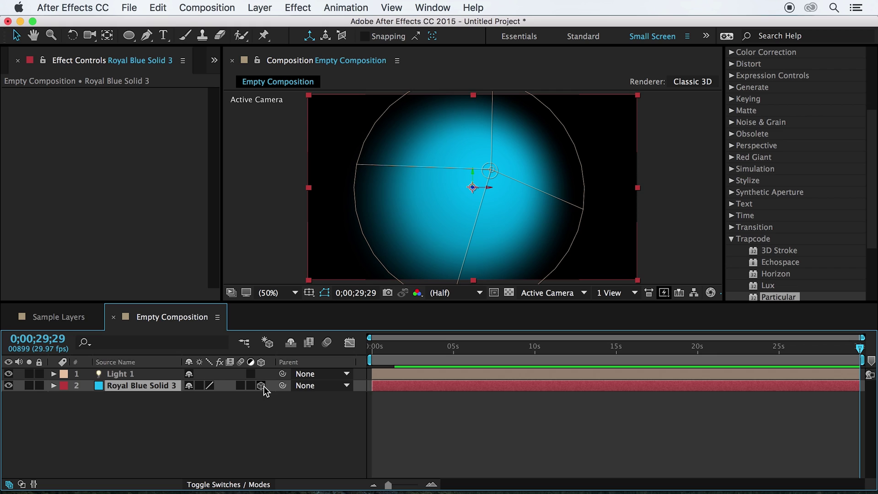
Reveal Light 1's Transform properties and tilt its X Rotation to 3°.
click(138, 372)
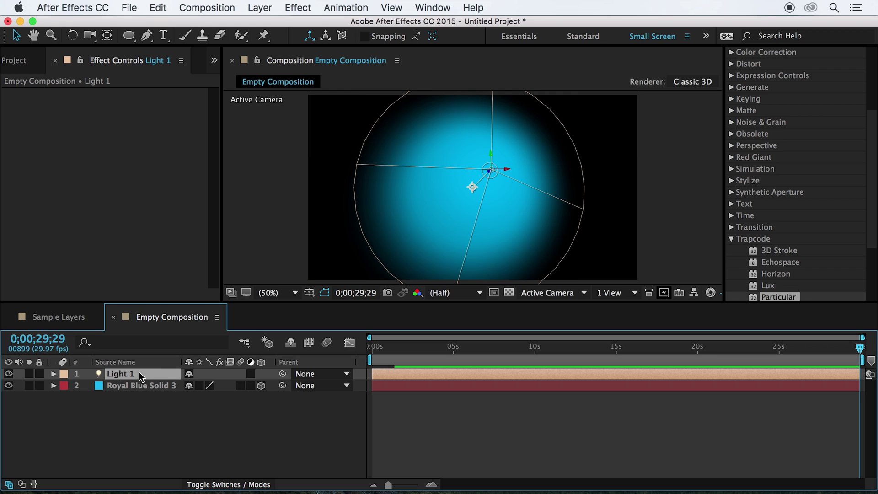
click(54, 374)
click(64, 386)
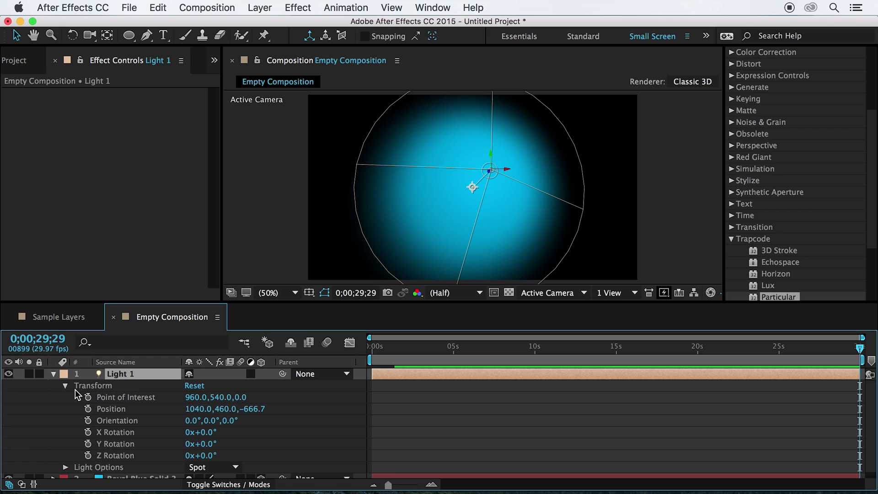
mouse_move(210, 431)
mouse_down()
mouse_move(198, 453)
mouse_move(215, 455)
mouse_up()
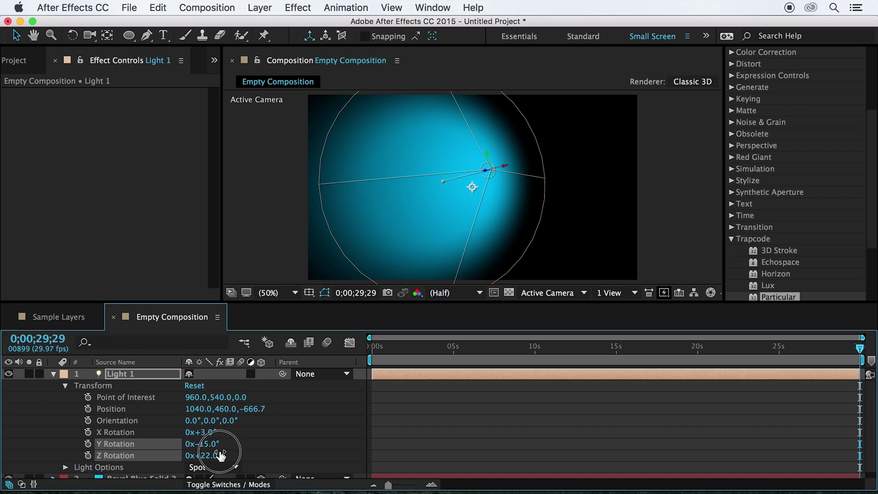
Apply Trapcode Lux to the blue solid and re-aim the spotlight to 3°/36°/13° rotation.
scroll(875, 235, down, 8)
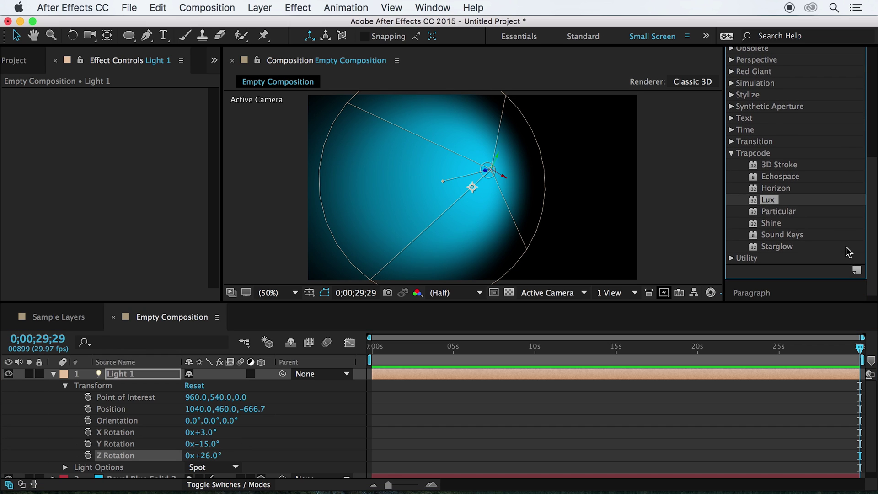
mouse_move(771, 204)
mouse_down()
mouse_move(132, 353)
mouse_move(113, 477)
mouse_up()
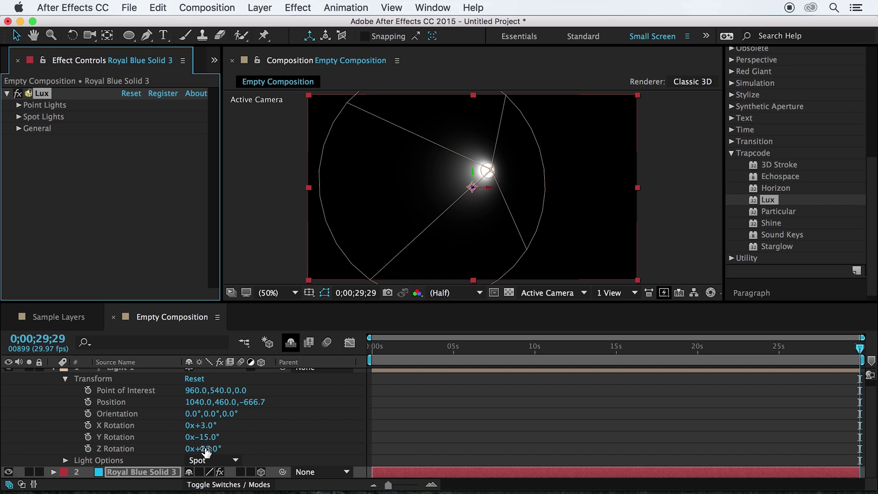
mouse_move(206, 452)
mouse_down()
mouse_move(184, 436)
mouse_move(348, 440)
mouse_up()
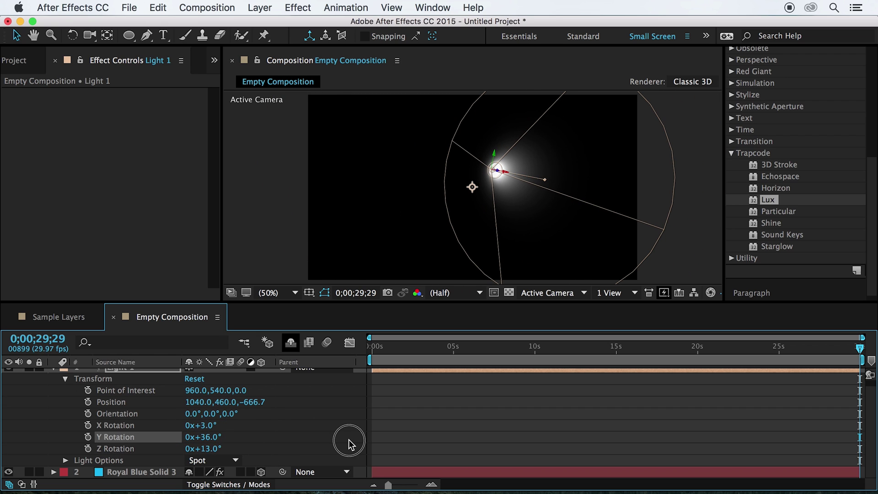
key(super+Down)
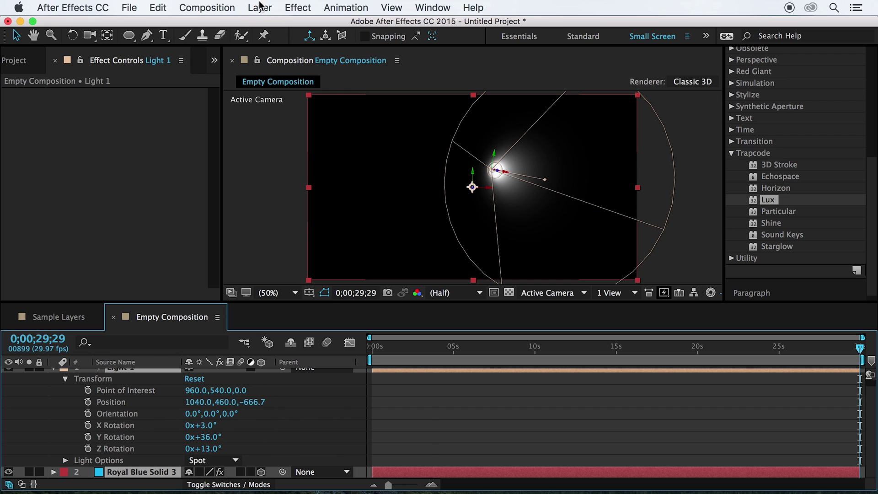
Create a new camera layer, Camera 1, with the 50mm lens preset.
click(259, 7)
mouse_move(330, 24)
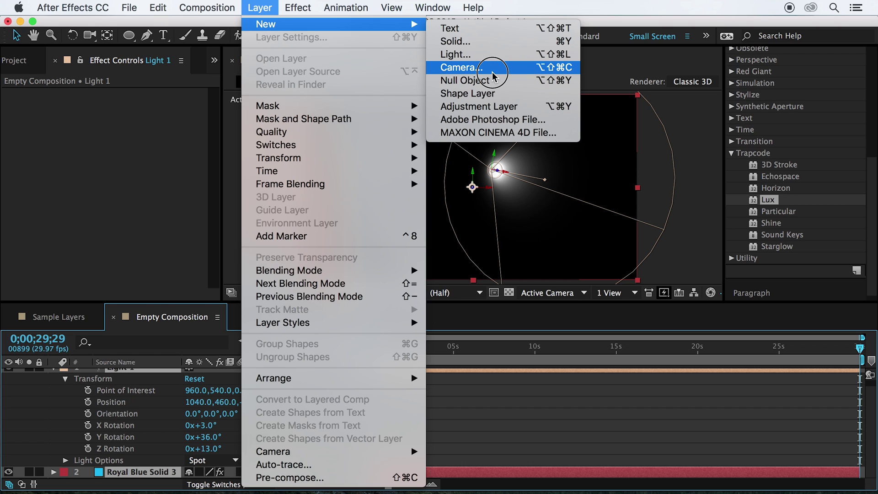
click(494, 75)
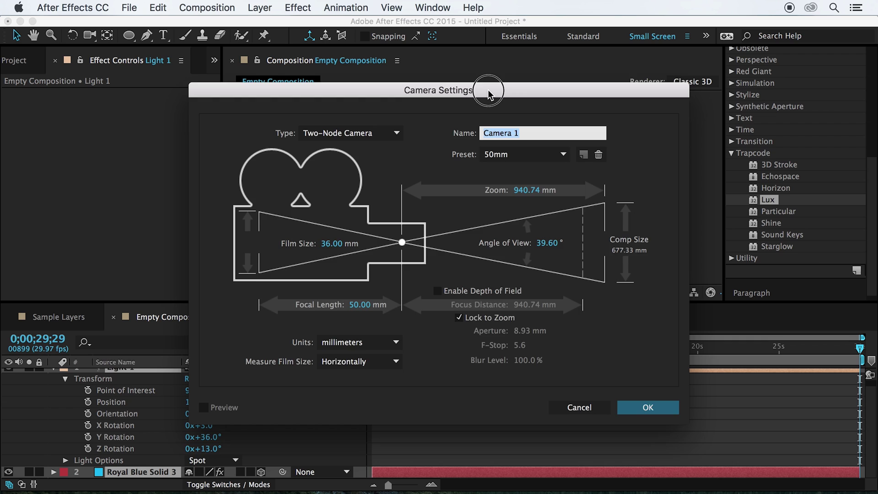
drag(487, 90, 488, 82)
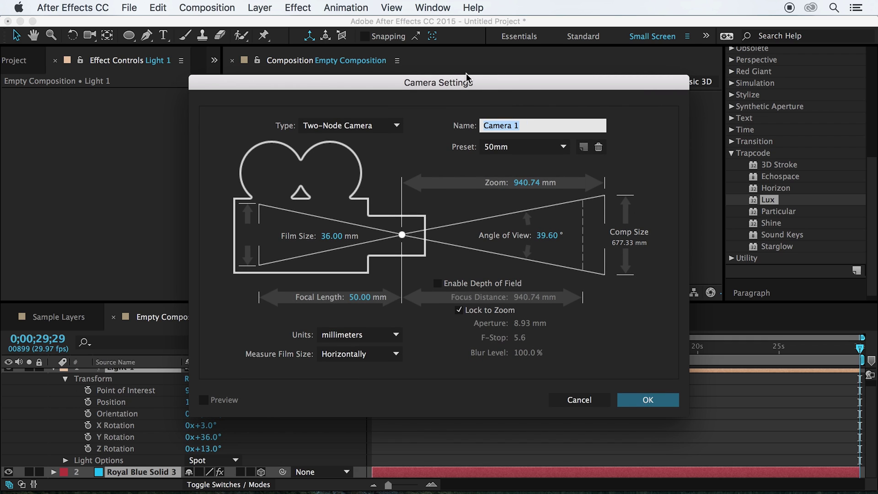
click(505, 141)
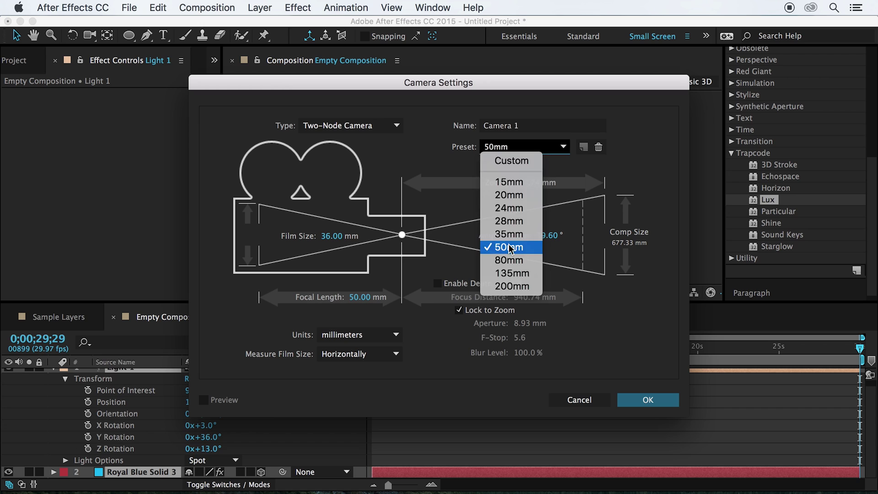
click(509, 249)
click(660, 402)
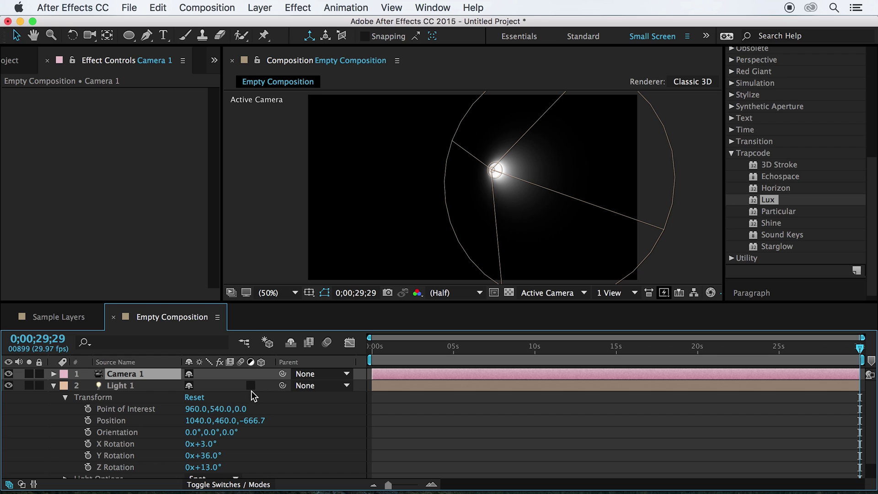
Delete the Lux effect from Royal Blue Solid 3.
scroll(220, 414, down, 2)
click(99, 472)
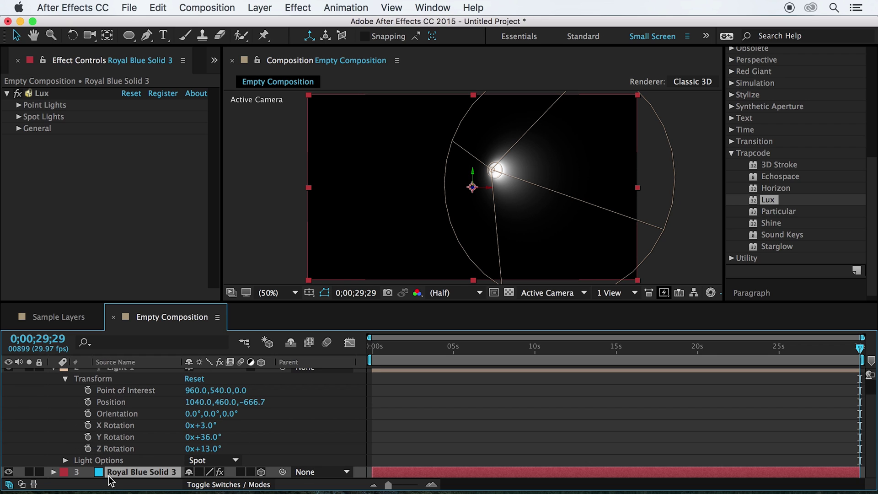
click(44, 93)
key(Return)
key(Delete)
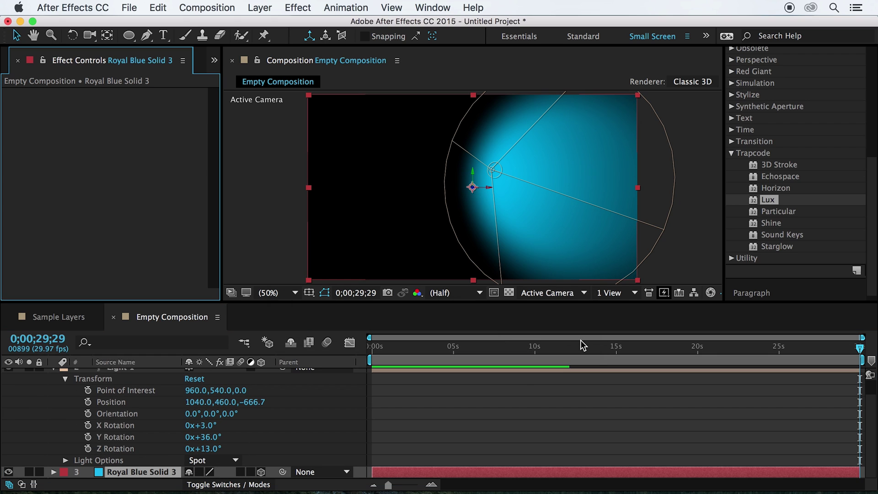
Switch the viewer to 4 Views and tilt the solid's Orientation to 311°/337°.
click(602, 297)
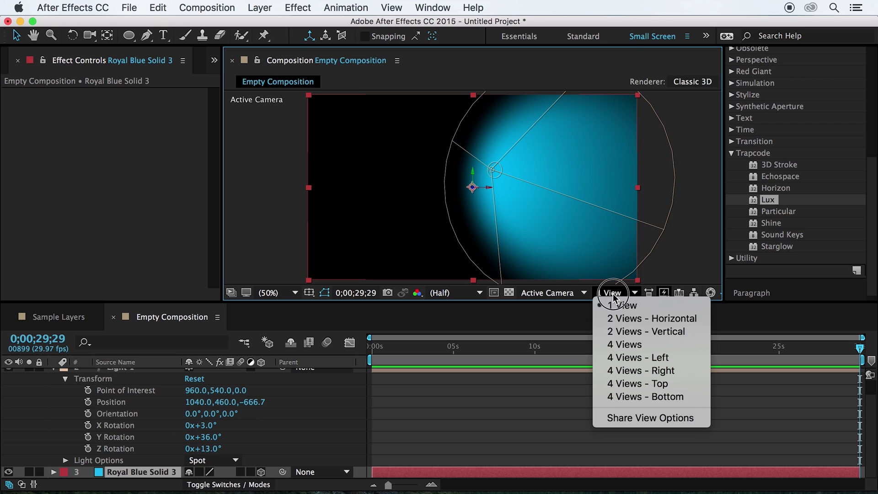
click(618, 347)
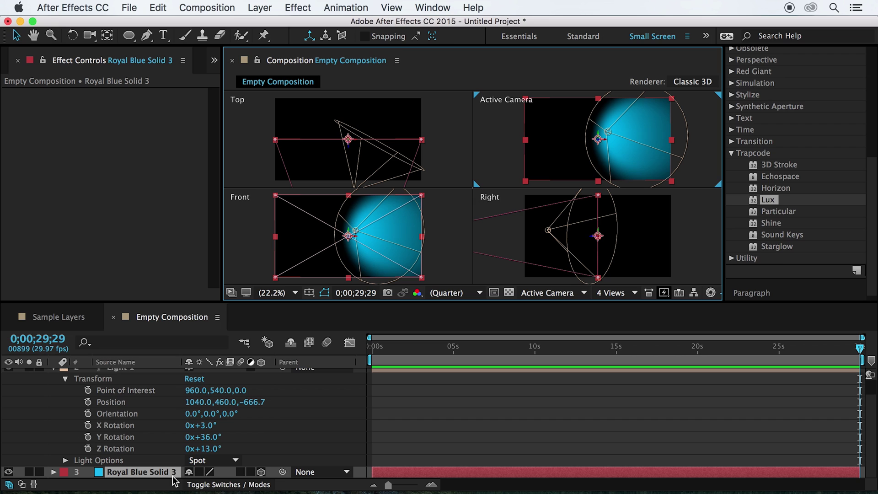
key(r)
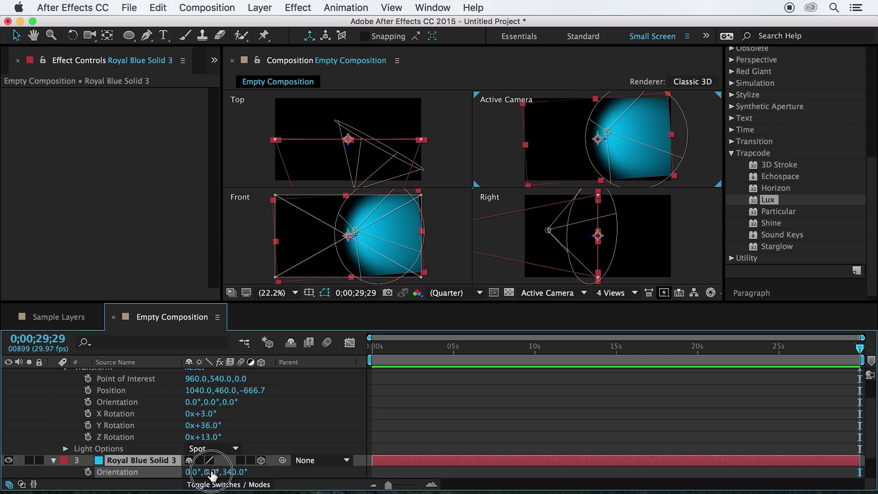
drag(237, 472, 175, 472)
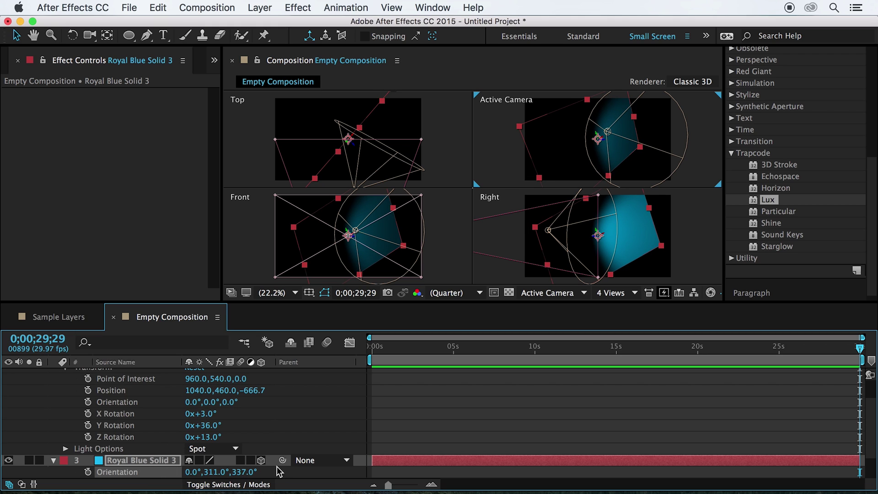
click(405, 413)
Raise Camera 1's Zoom in Camera Options to about 3120 pixels.
scroll(237, 415, up, 2)
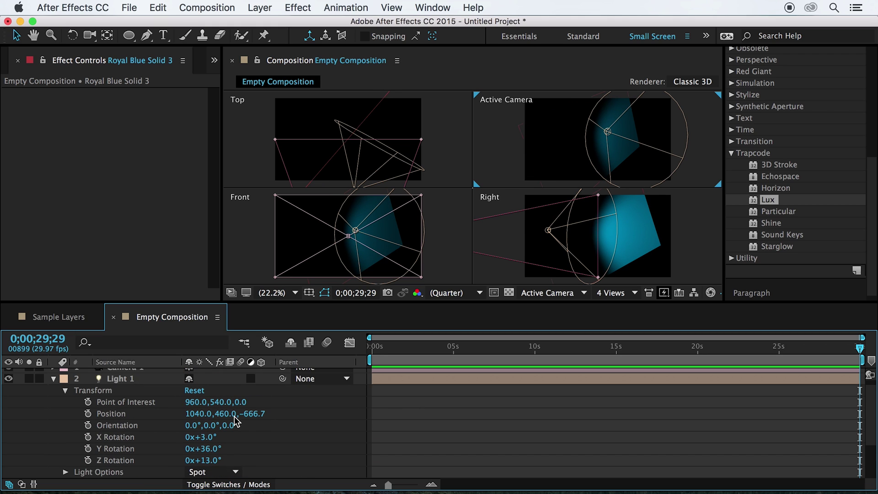
scroll(235, 421, up, 1)
click(53, 374)
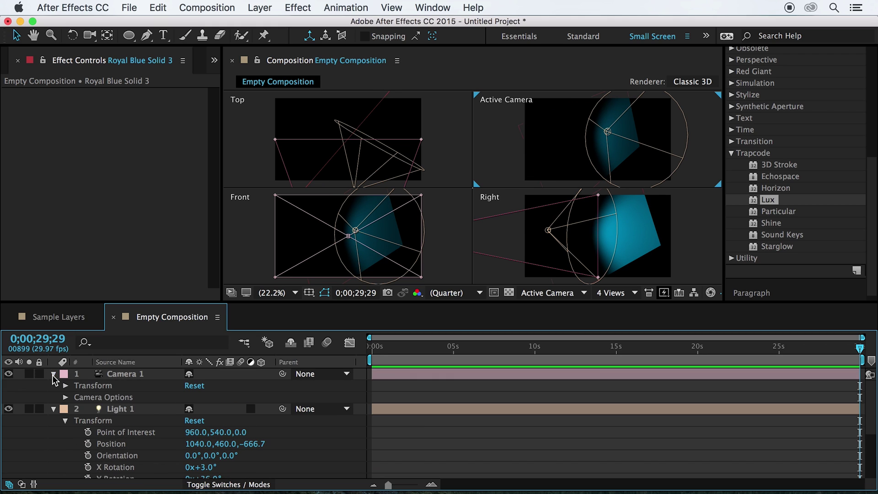
click(65, 397)
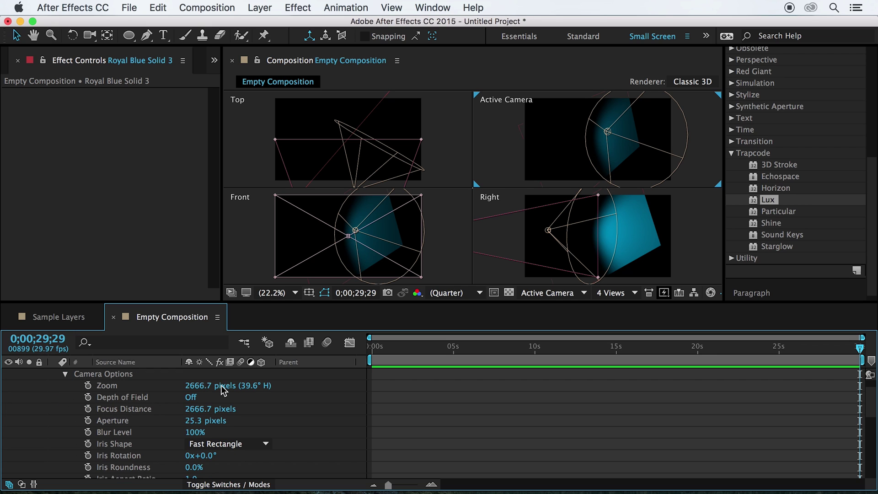
drag(223, 390, 519, 406)
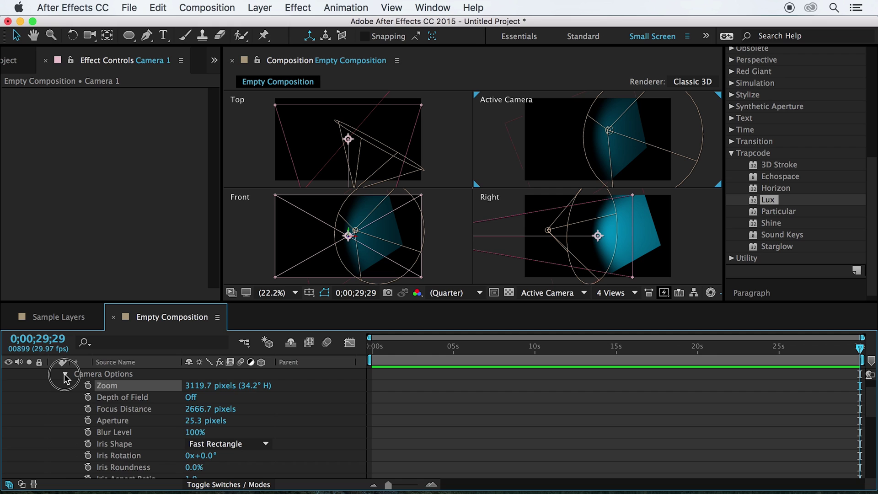
click(65, 374)
click(87, 382)
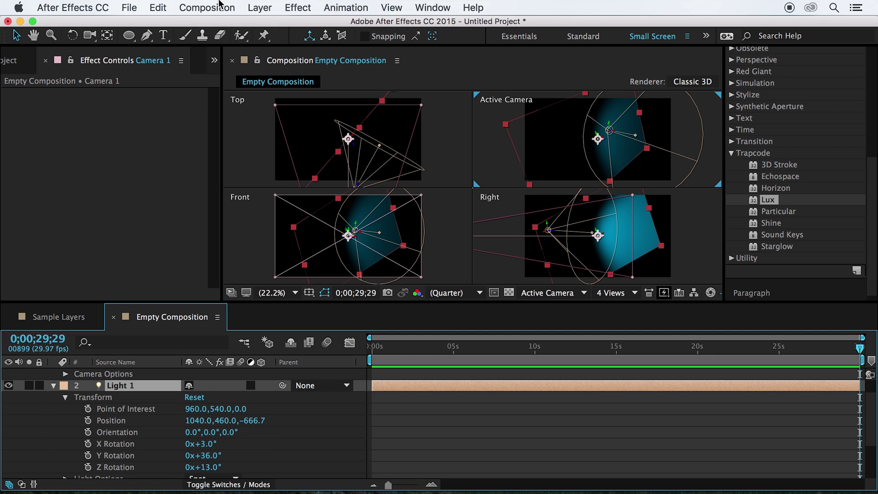
Delete the existing layers, add a Null Object, and return the viewer to 1 View.
key(Delete)
click(259, 7)
mouse_move(265, 24)
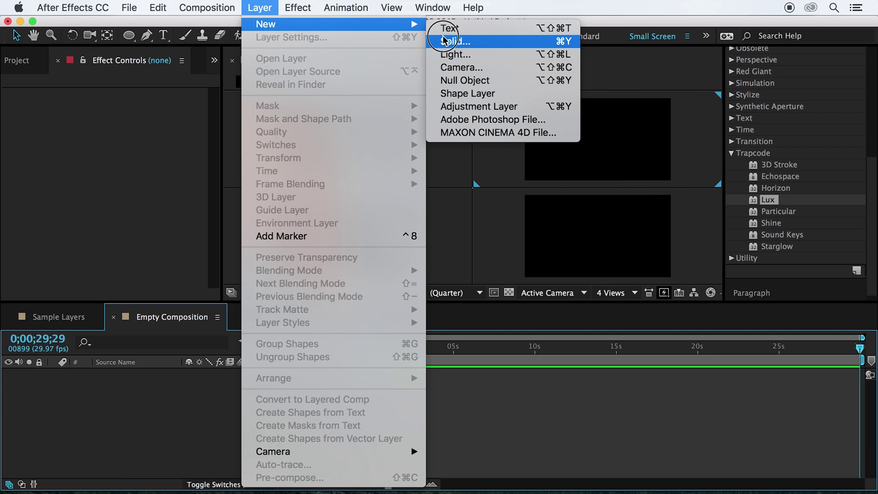
click(506, 81)
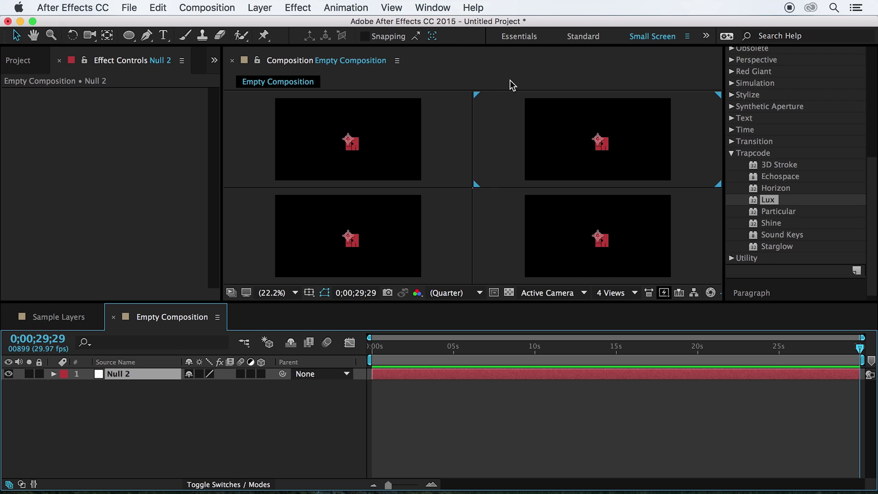
click(615, 292)
click(624, 305)
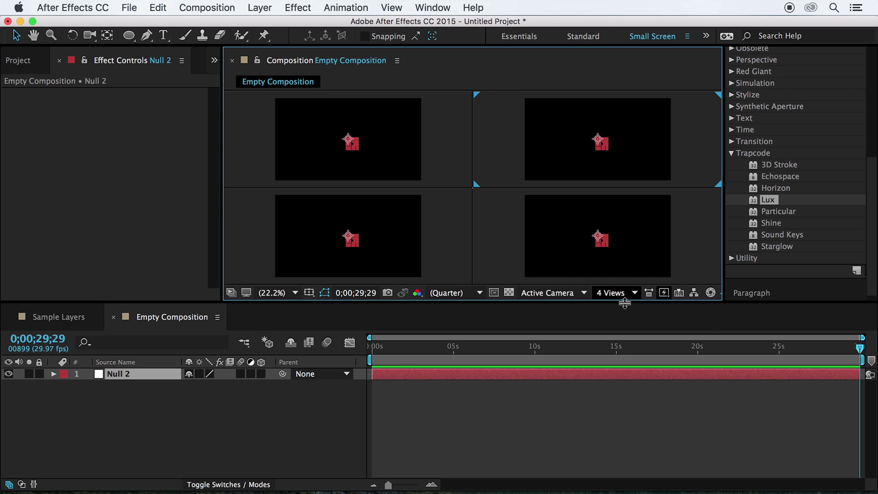
Create a 500x500 cyan solid and move it left of centre.
key(ctrl+y)
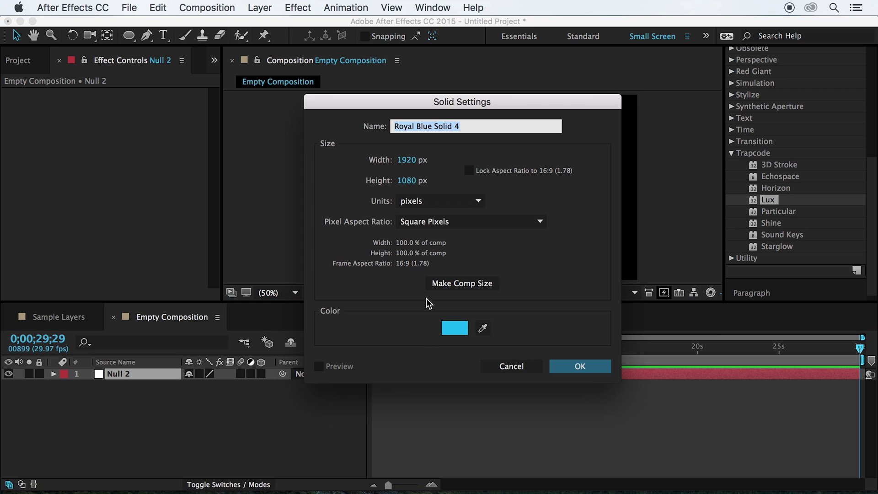
click(408, 161)
text(500)
key(Tab)
text(500)
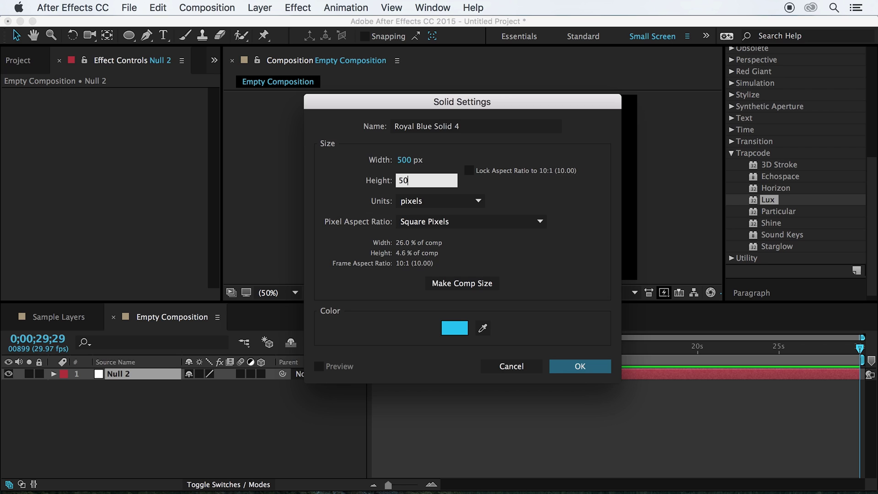
key(Return)
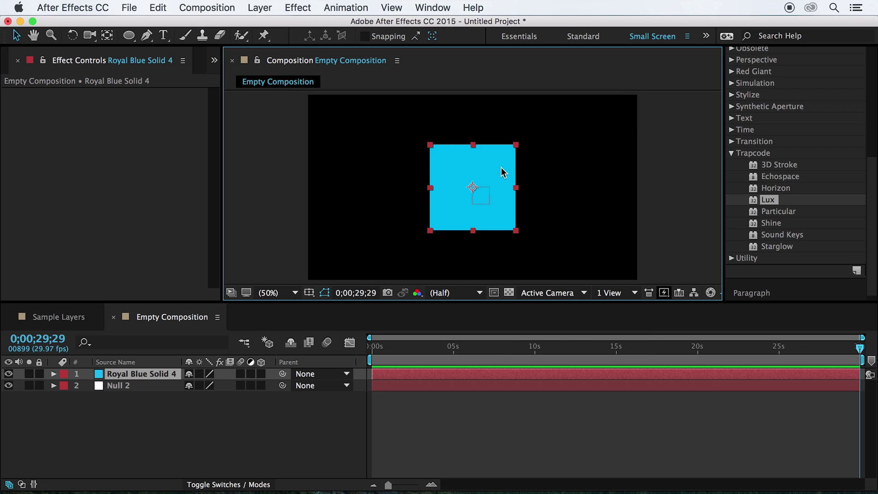
drag(502, 170, 422, 172)
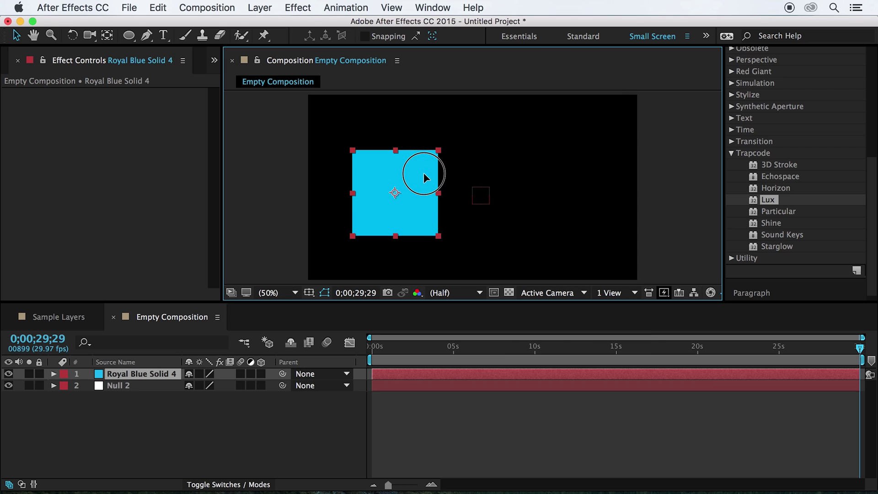
Parent the cyan square to Null 2.
click(314, 374)
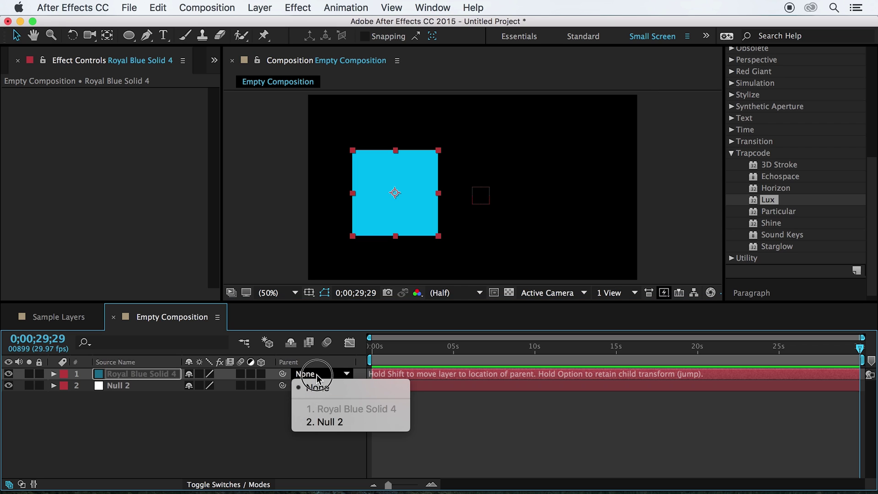
click(314, 389)
click(123, 389)
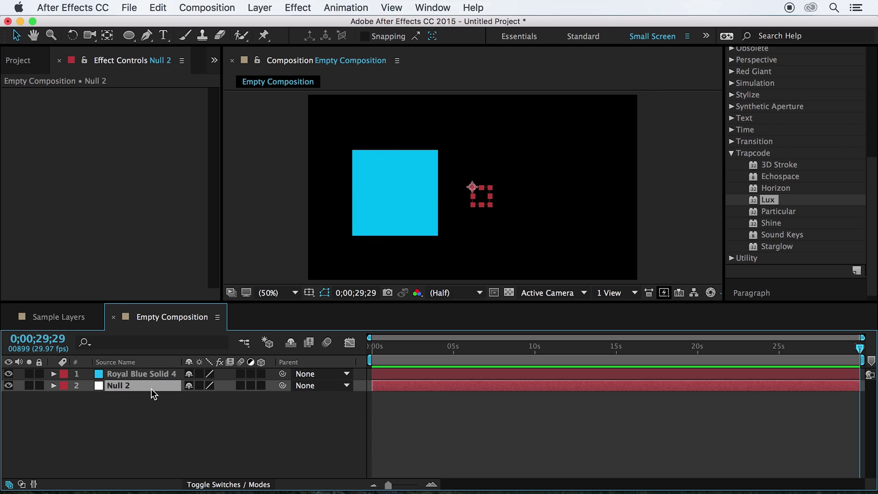
click(332, 375)
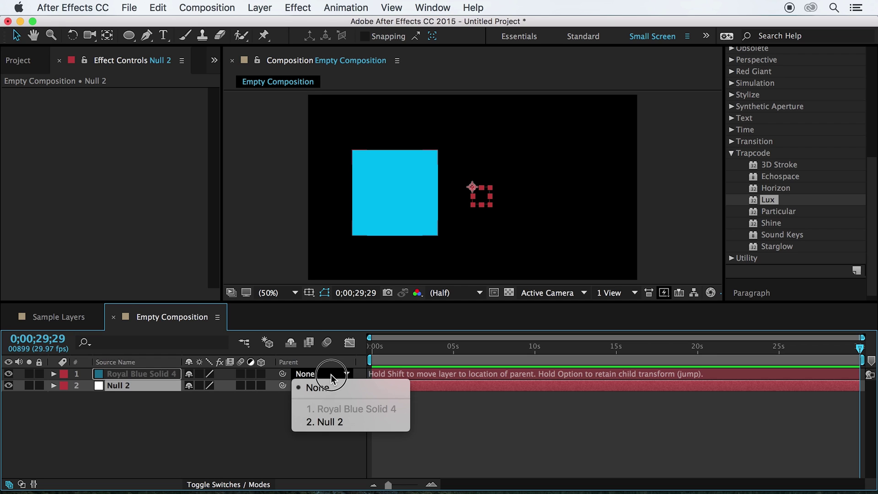
click(331, 422)
Keyframe Null 2's Position, moving it right at 0;00;17;10 to carry the square.
click(156, 385)
key(p)
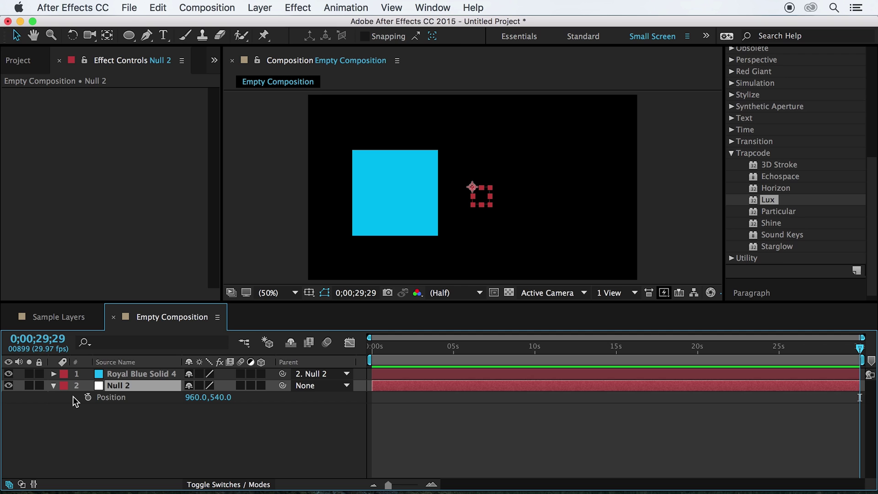
click(88, 397)
click(654, 346)
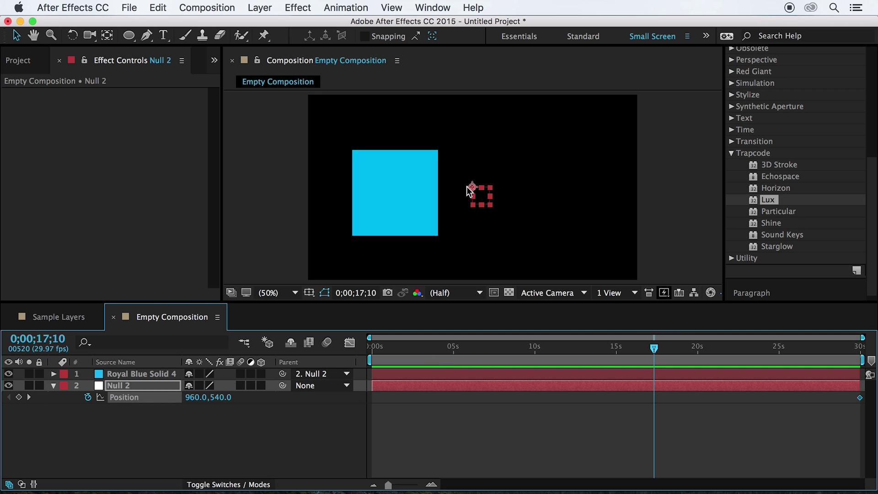
drag(471, 189, 572, 188)
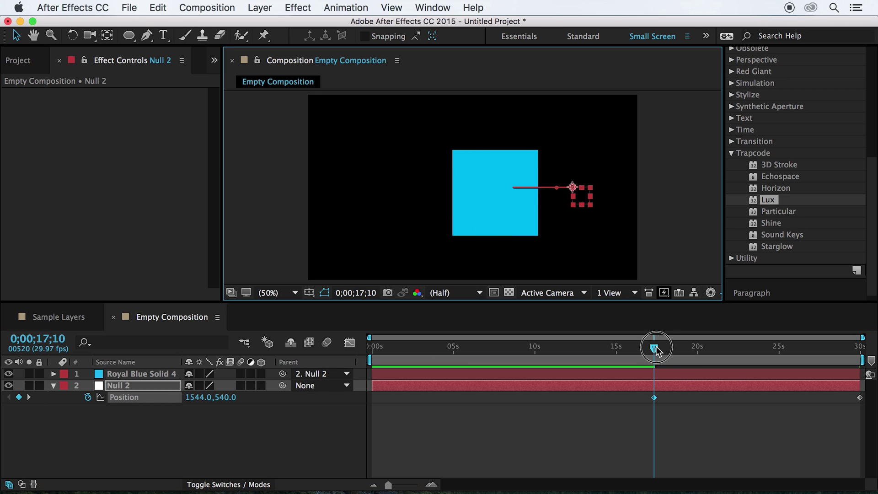
drag(655, 351, 871, 361)
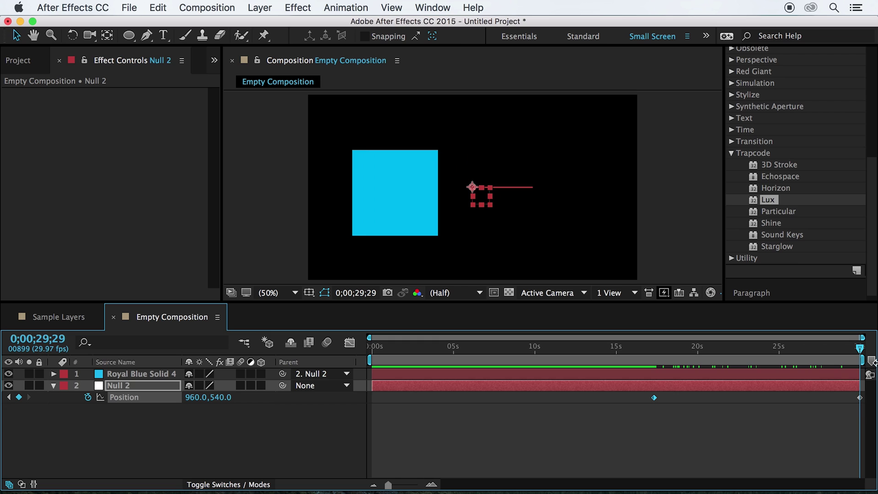
click(359, 427)
Duplicate the cyan square and move the copy to the comp's right side.
click(118, 373)
key(super+d)
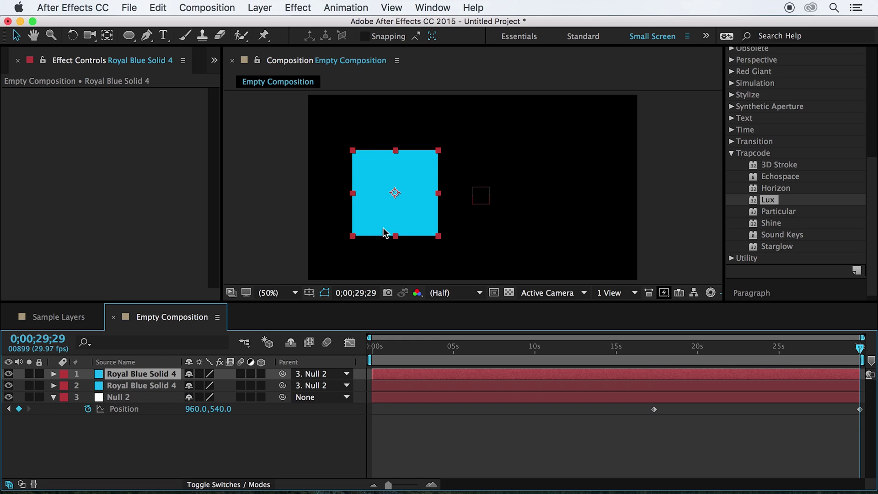
mouse_move(372, 225)
mouse_down()
mouse_move(551, 230)
mouse_move(519, 230)
mouse_up()
Scale and rotate Null 2 so both parented squares swing together.
click(137, 386)
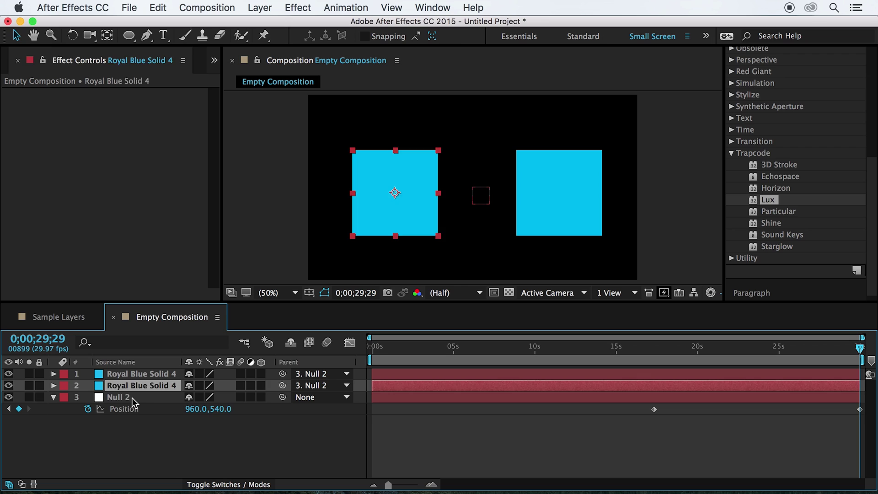
key(r)
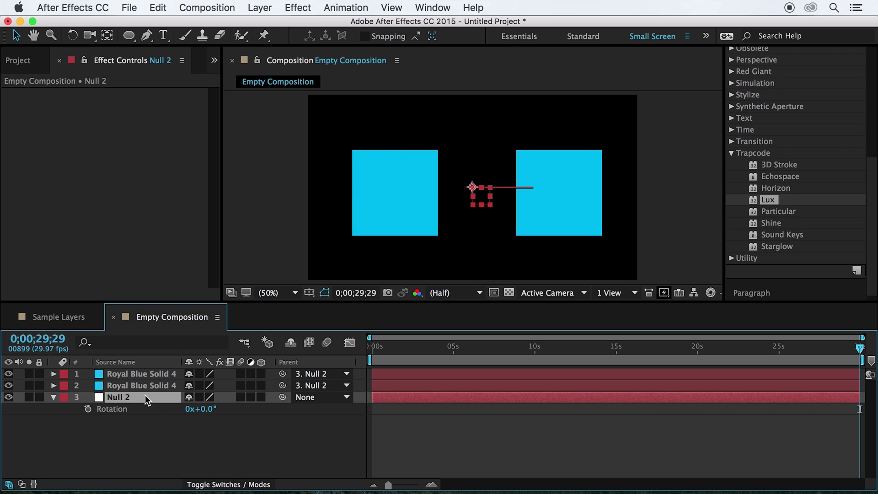
key(s)
drag(212, 410, 64, 411)
key(r)
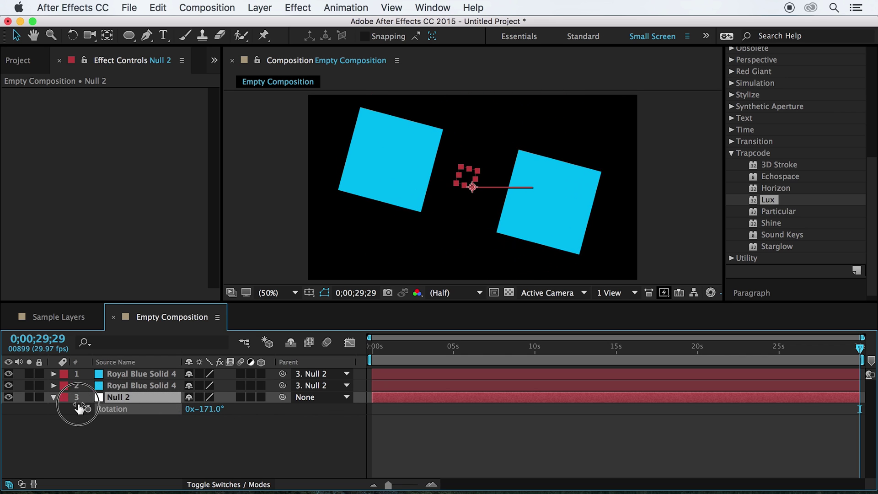
click(140, 429)
Delete all layers and create a new shape layer.
key(super+a)
key(Delete)
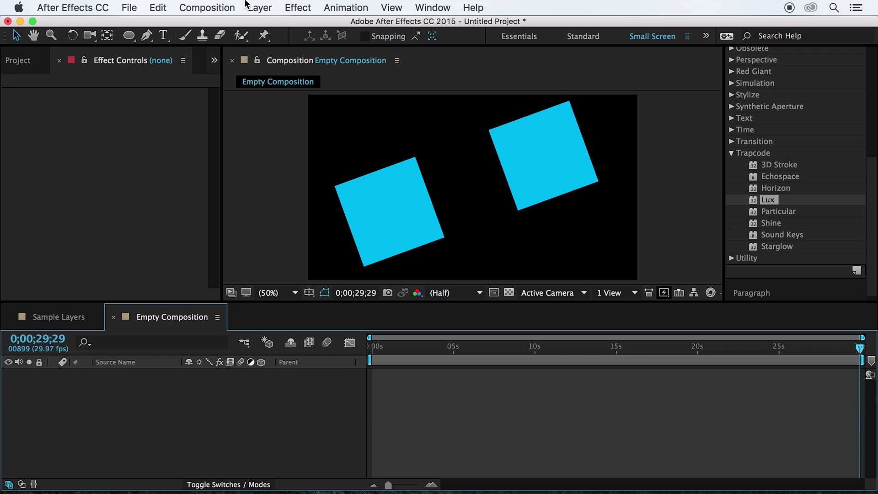
click(253, 9)
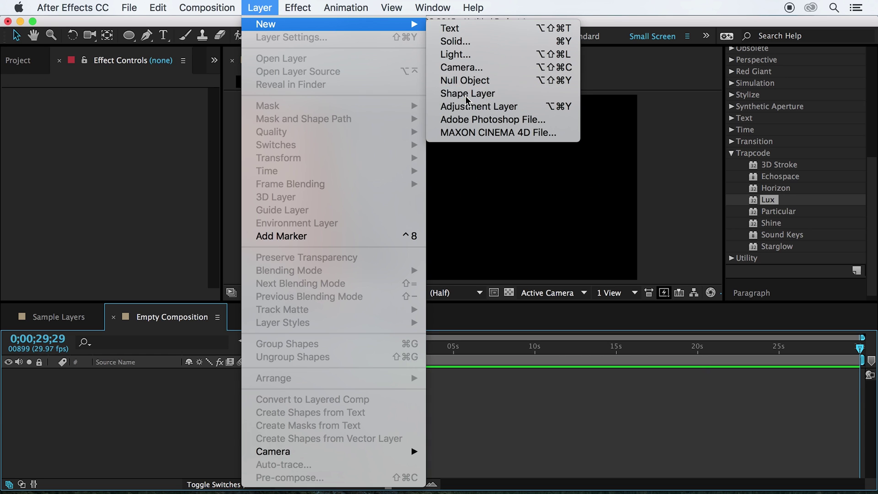
click(465, 94)
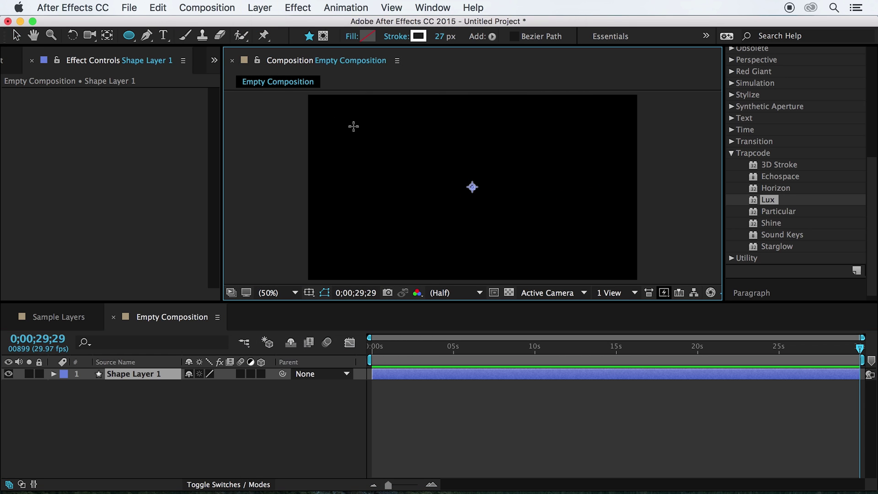
Draw a circle in the upper left with a dark blue (0007C3) fill.
mouse_move(353, 126)
mouse_down()
mouse_move(421, 194)
mouse_move(455, 172)
mouse_up()
click(369, 33)
click(427, 190)
click(572, 171)
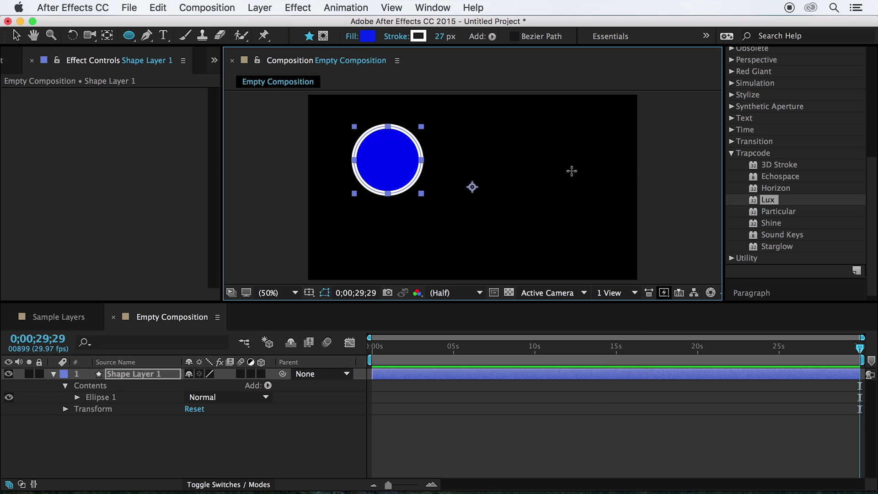
click(367, 36)
mouse_move(421, 221)
mouse_down()
mouse_move(443, 235)
mouse_move(449, 215)
mouse_up()
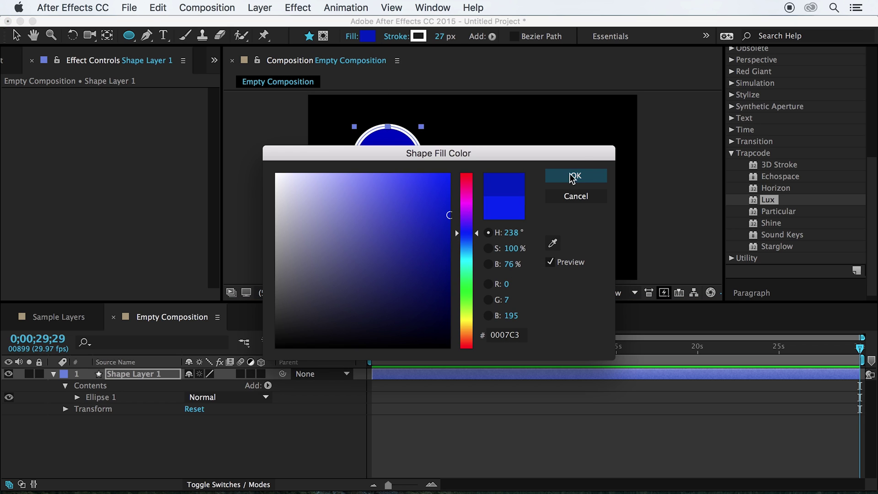
click(574, 176)
Draw a freehand blue blob with the Pen tool and reveal the layer's Transform.
click(146, 35)
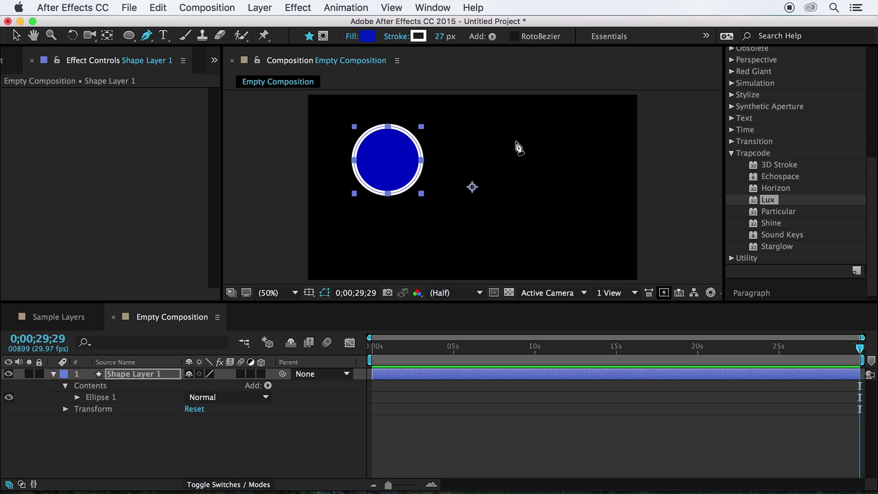
click(517, 141)
drag(579, 186, 574, 210)
drag(520, 247, 481, 181)
mouse_move(535, 180)
mouse_down()
mouse_move(539, 154)
mouse_move(590, 140)
mouse_up()
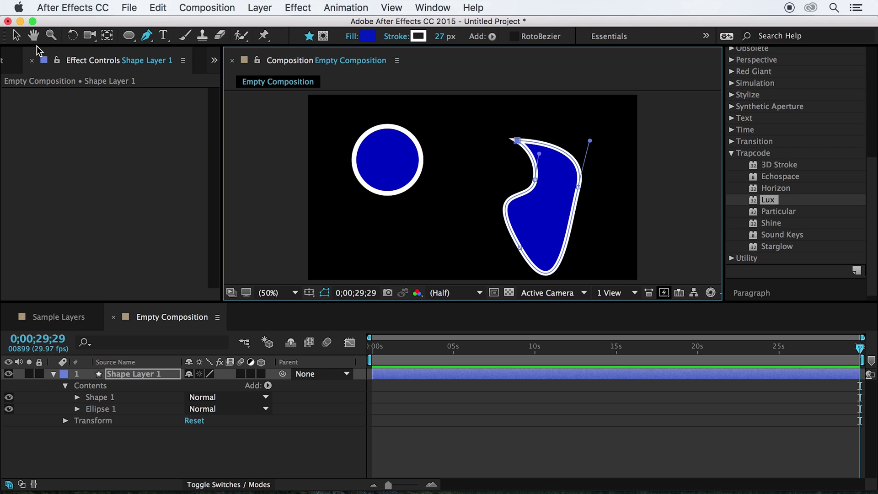
click(16, 35)
click(72, 422)
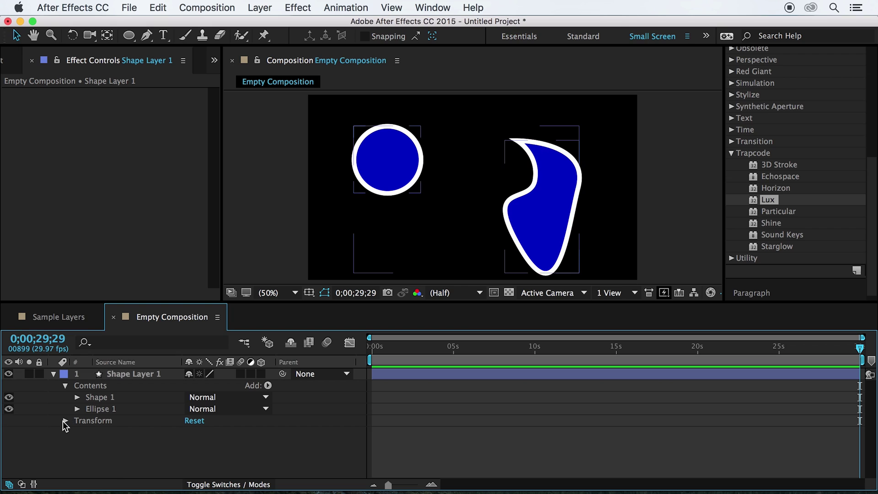
click(64, 421)
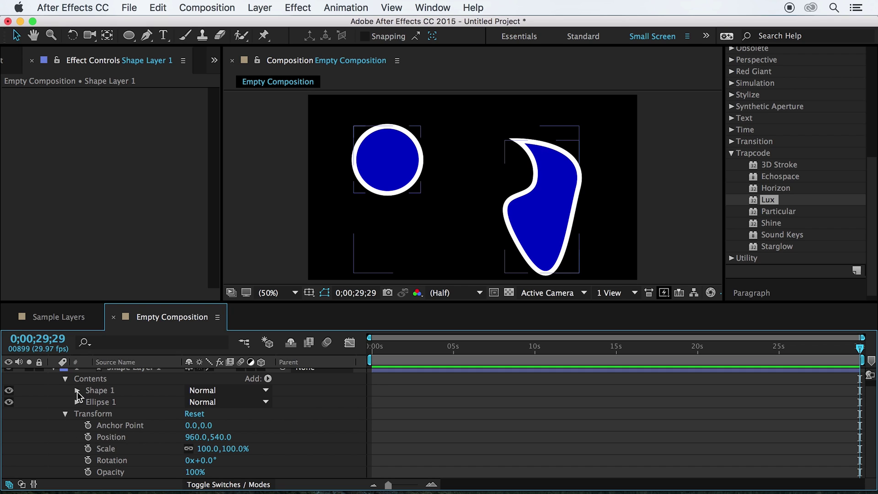
Draw a small second circle, Ellipse 2, below the first one.
click(93, 414)
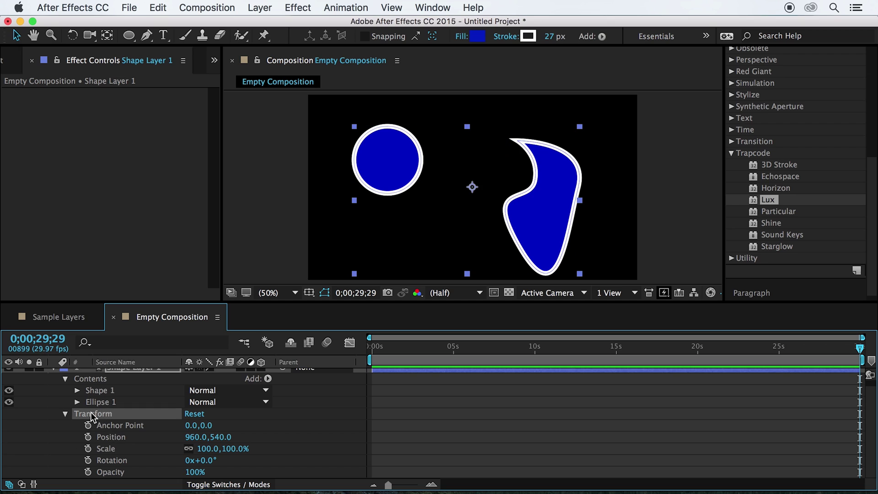
click(129, 35)
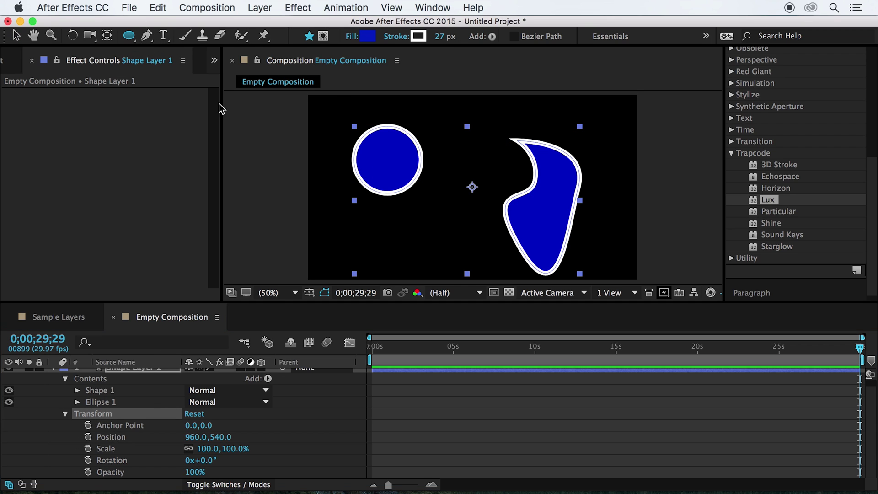
drag(403, 223, 435, 253)
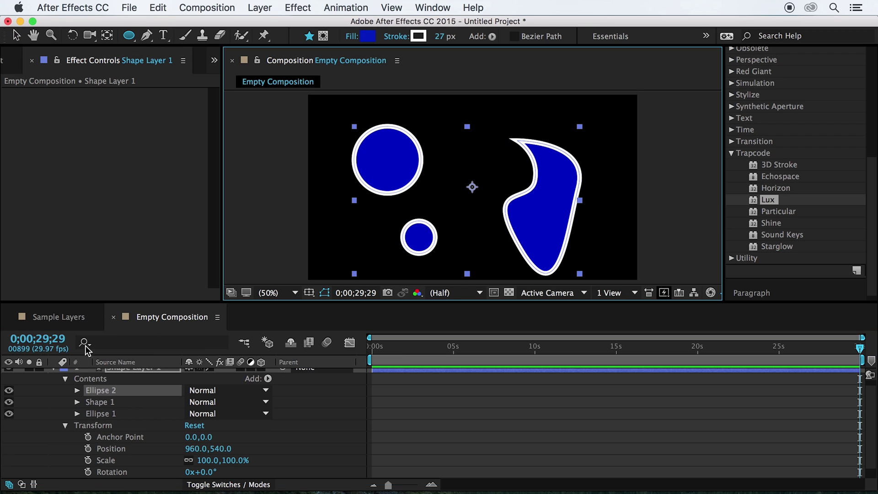
click(16, 35)
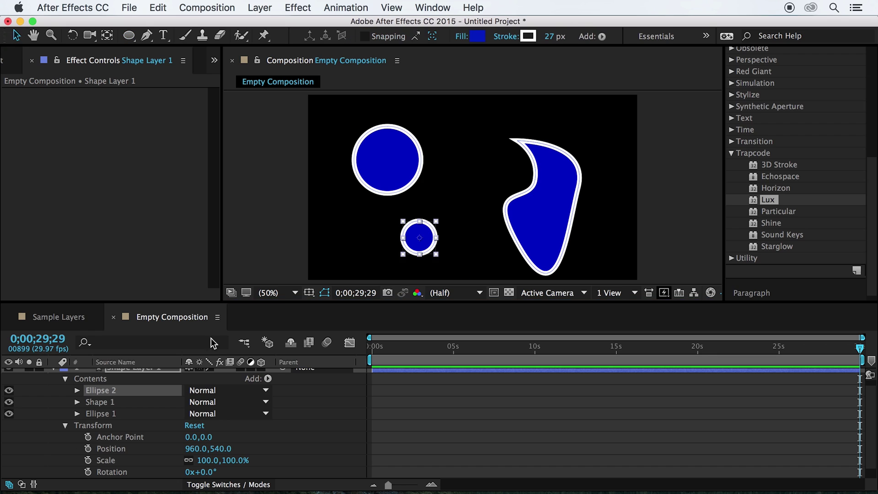
click(472, 450)
Shrink Ellipse 1's own Transform Scale to 83%.
click(91, 425)
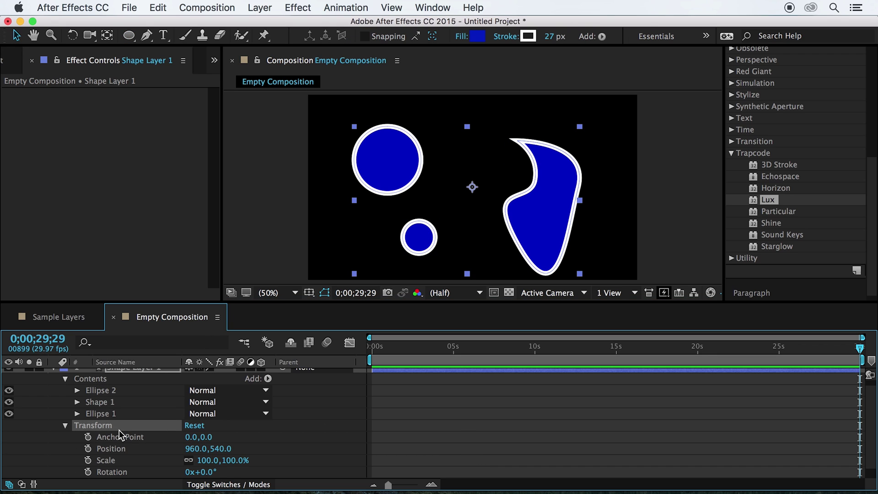
click(77, 414)
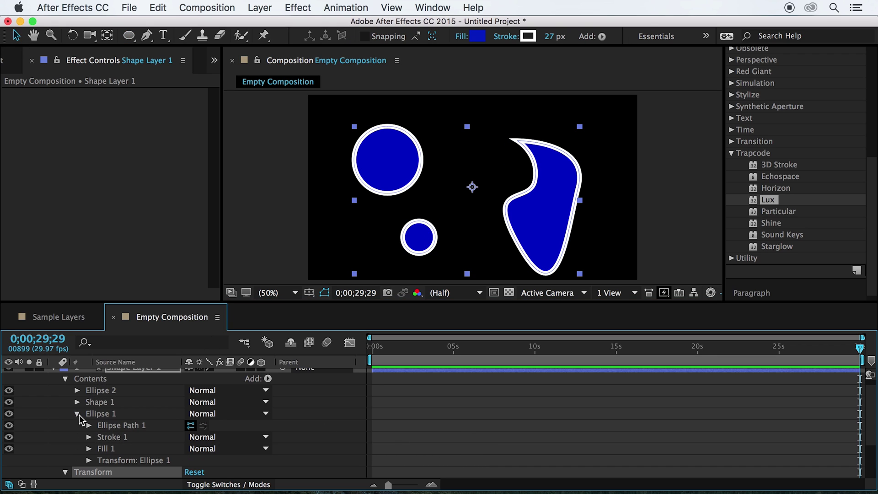
click(88, 460)
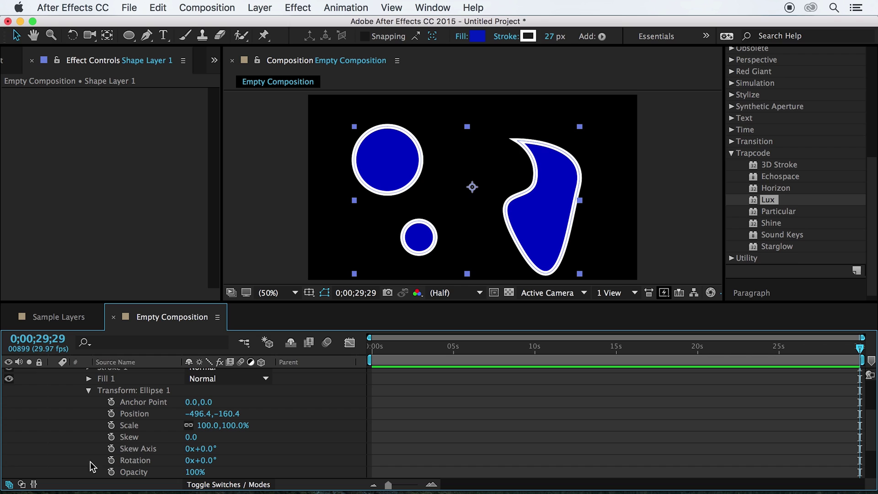
click(133, 425)
mouse_move(204, 425)
mouse_down()
mouse_move(192, 455)
mouse_move(207, 456)
mouse_up()
scroll(146, 428, down, 5)
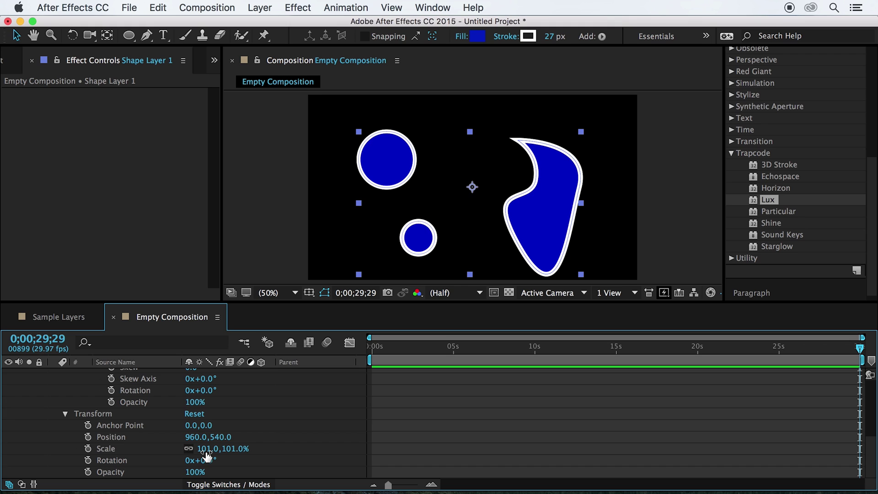
Add an adjustment layer with Fast Blur and raise Blurriness to soften the shapes.
click(260, 7)
mouse_move(265, 23)
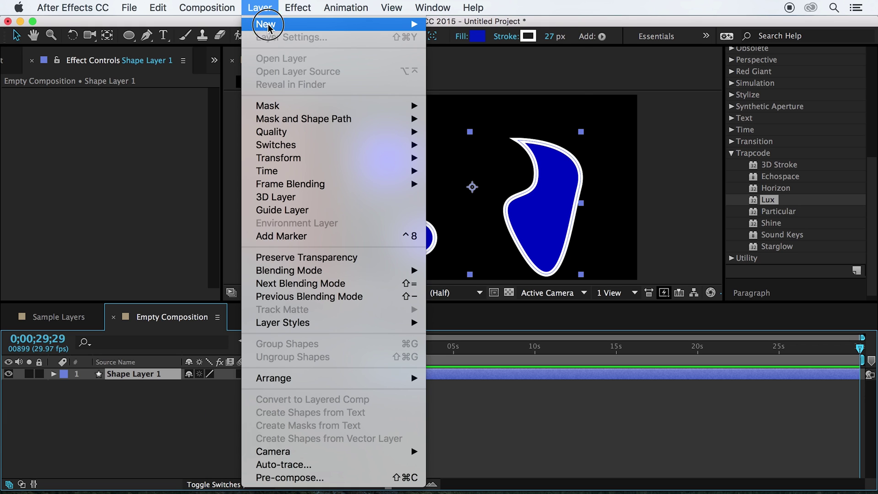
click(511, 109)
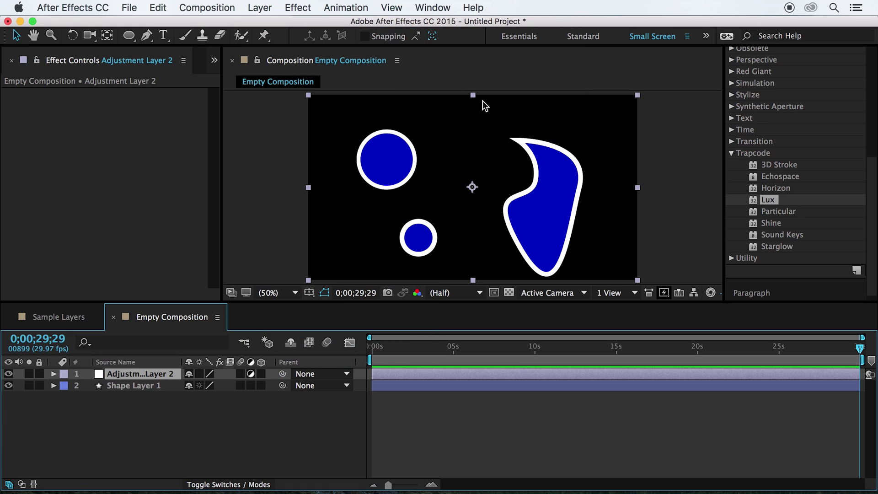
scroll(783, 174, up, 10)
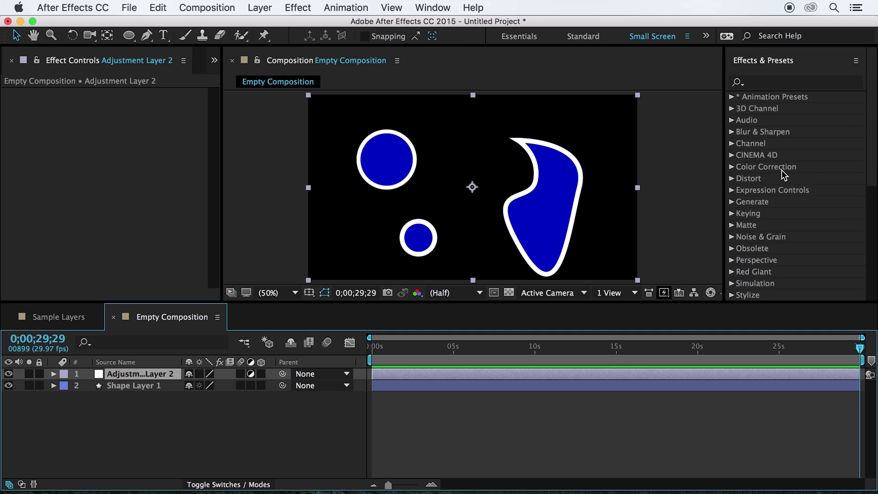
click(731, 131)
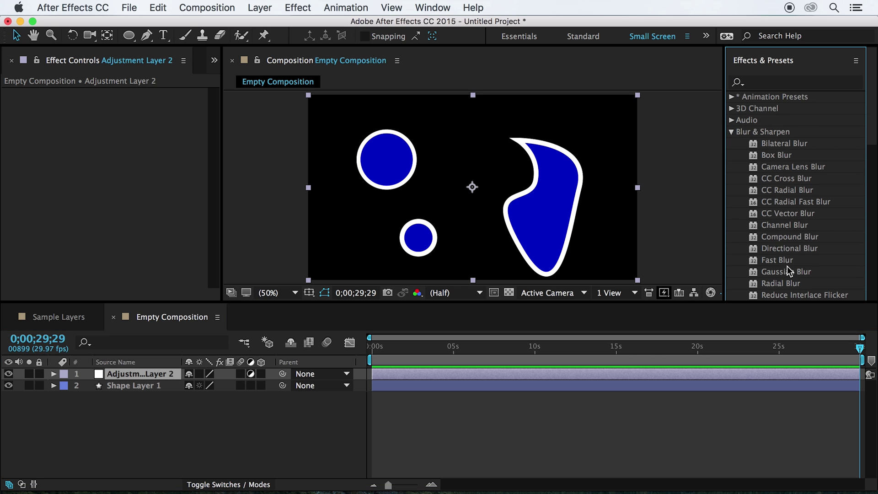
drag(777, 259, 123, 374)
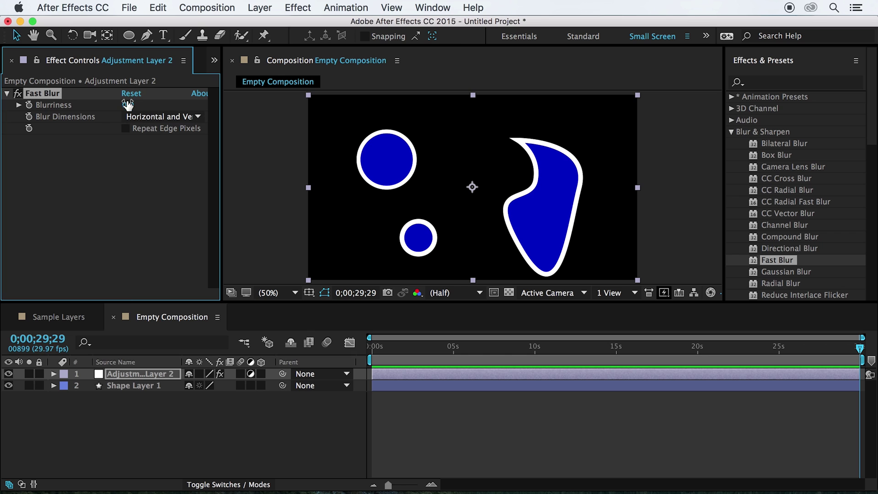
mouse_move(128, 105)
mouse_down()
mouse_move(268, 130)
mouse_move(133, 124)
mouse_move(402, 145)
mouse_move(196, 130)
mouse_up()
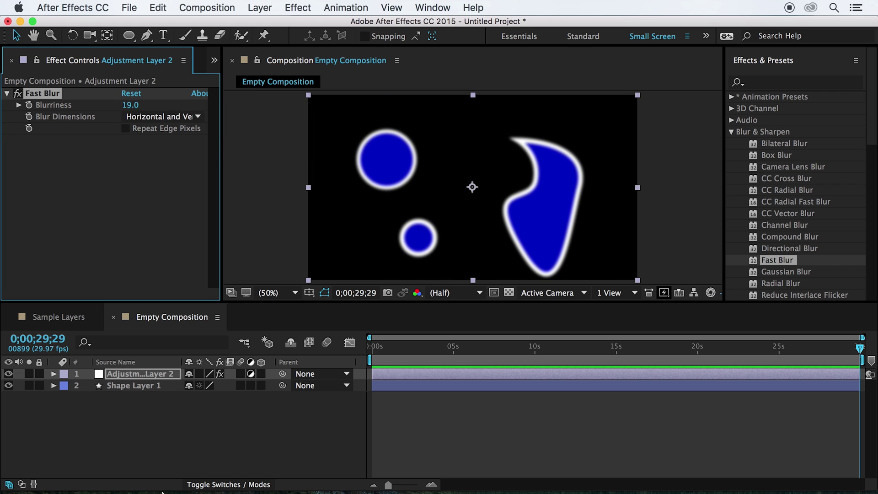
Select and delete all layers, emptying the composition.
click(149, 420)
key(super+a)
key(Delete)
click(260, 7)
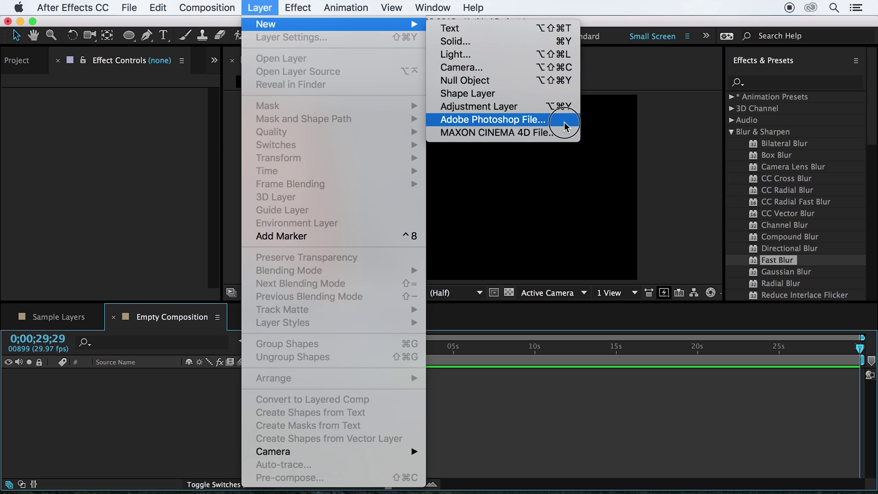
Create a 'Thanks!!' text layer in the Empty Composition and centre-align it.
click(602, 130)
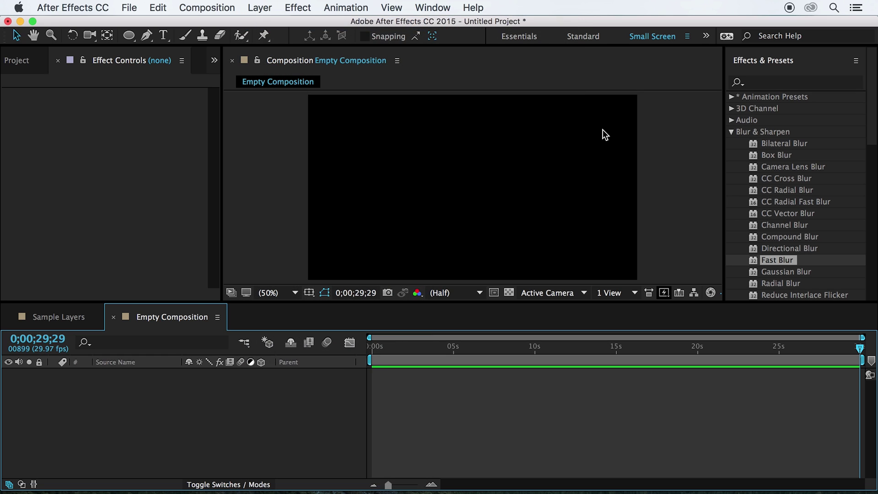
key(ctrl+t)
click(505, 192)
text(Thanks)
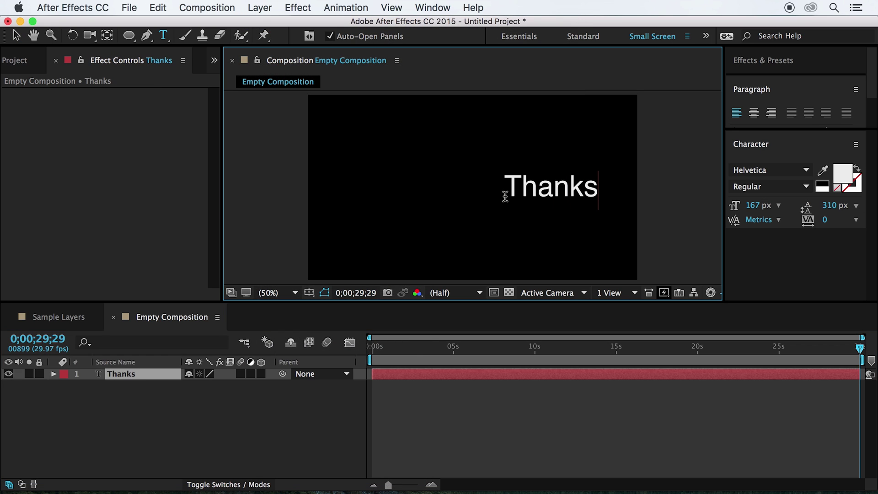
text(!!)
click(16, 35)
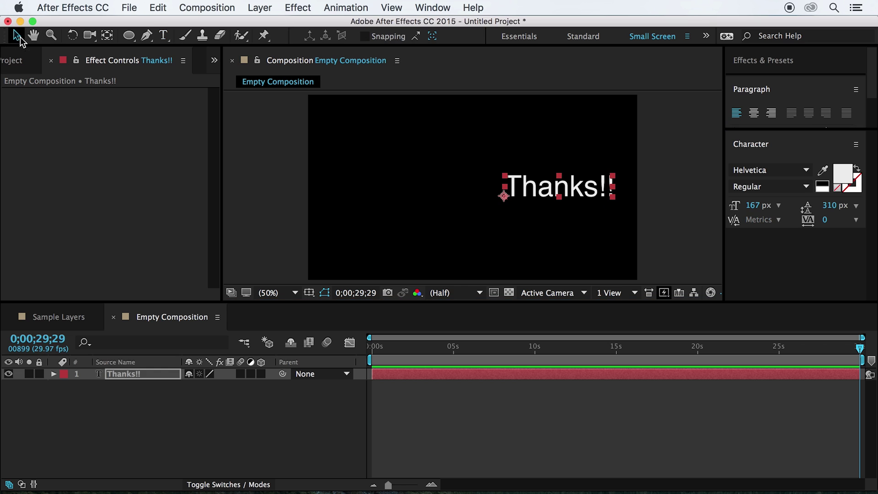
click(753, 112)
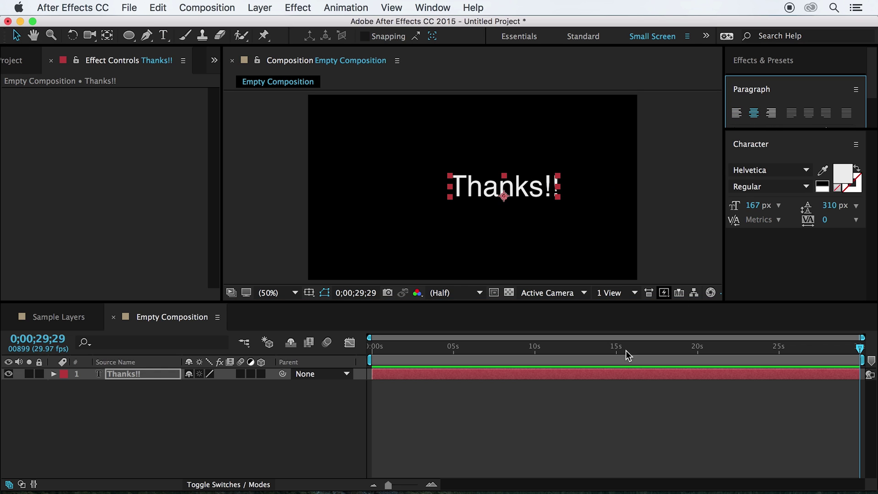